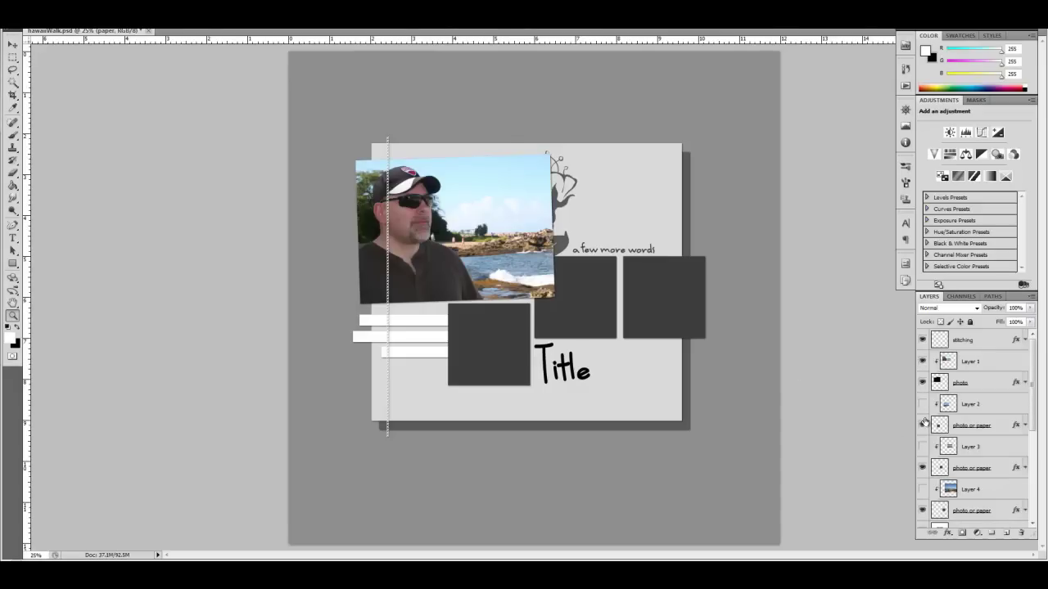
Step: Show the hidden clipped photo layers Layer 2, Layer 3 and Layer 4
left_click(923, 404)
left_click(922, 447)
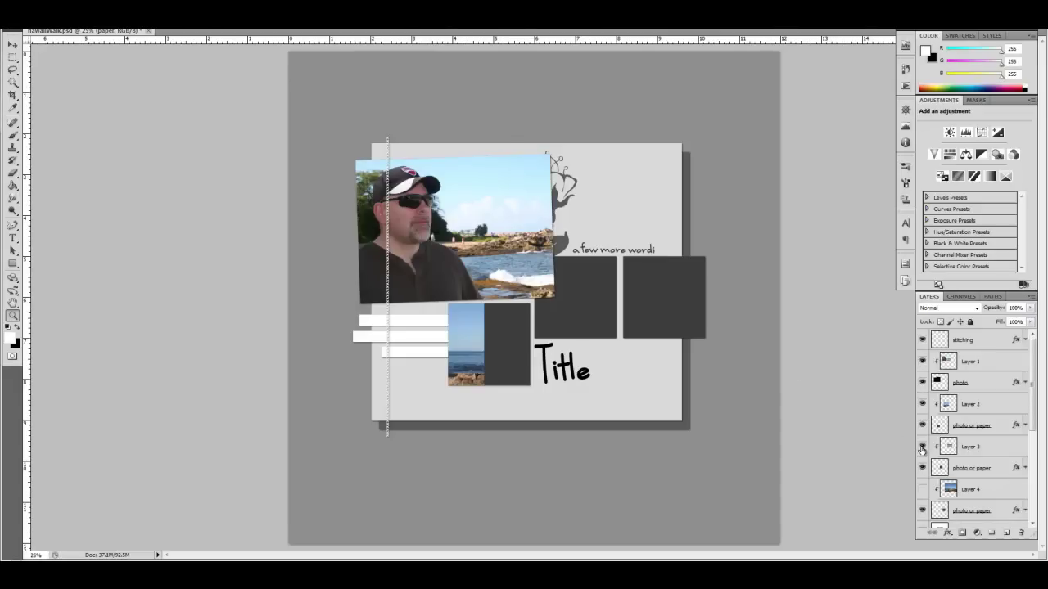
left_click(922, 489)
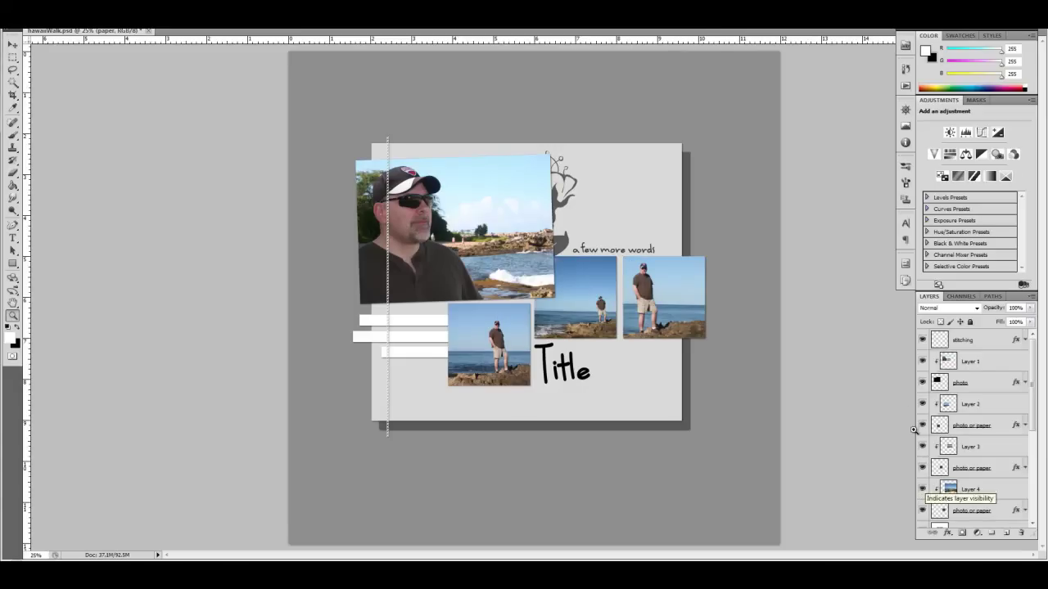
Step: Hide the title, journaling bit and "embellishment - delete" layers
left_click_drag(1033, 384, 1033, 466)
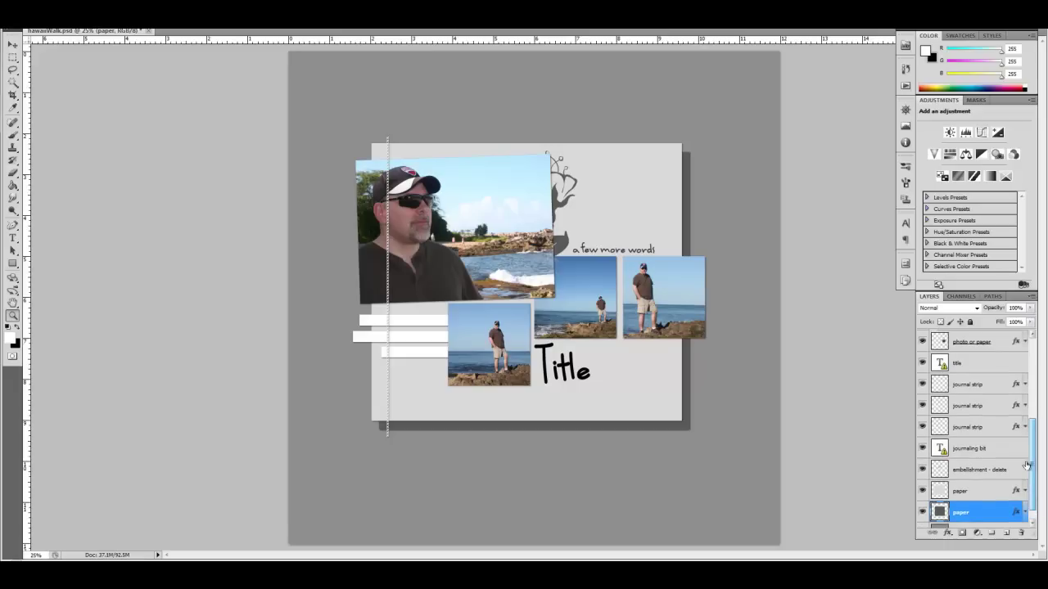
left_click(923, 363)
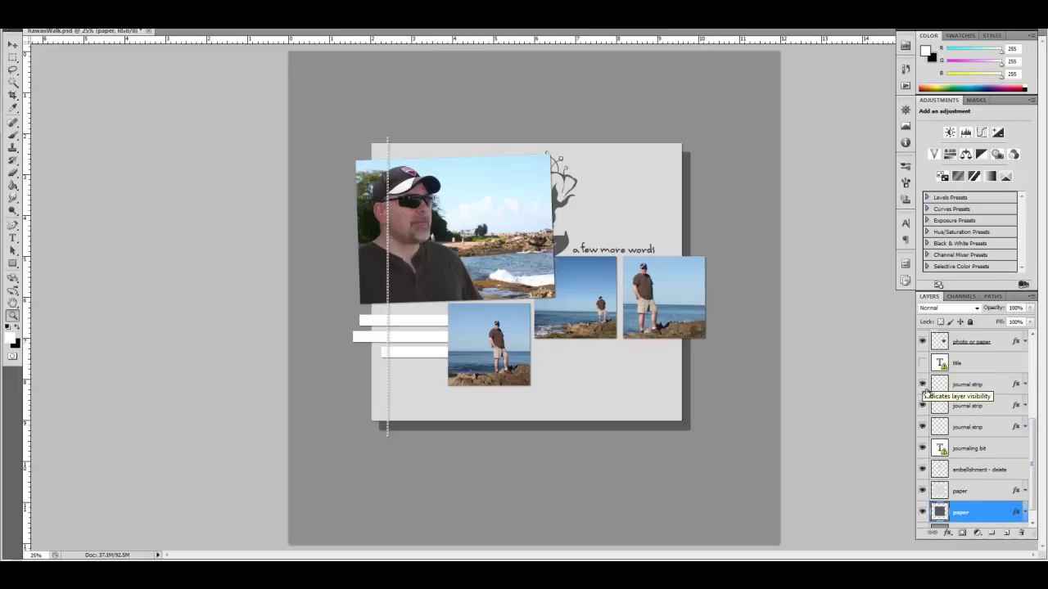
left_click(922, 449)
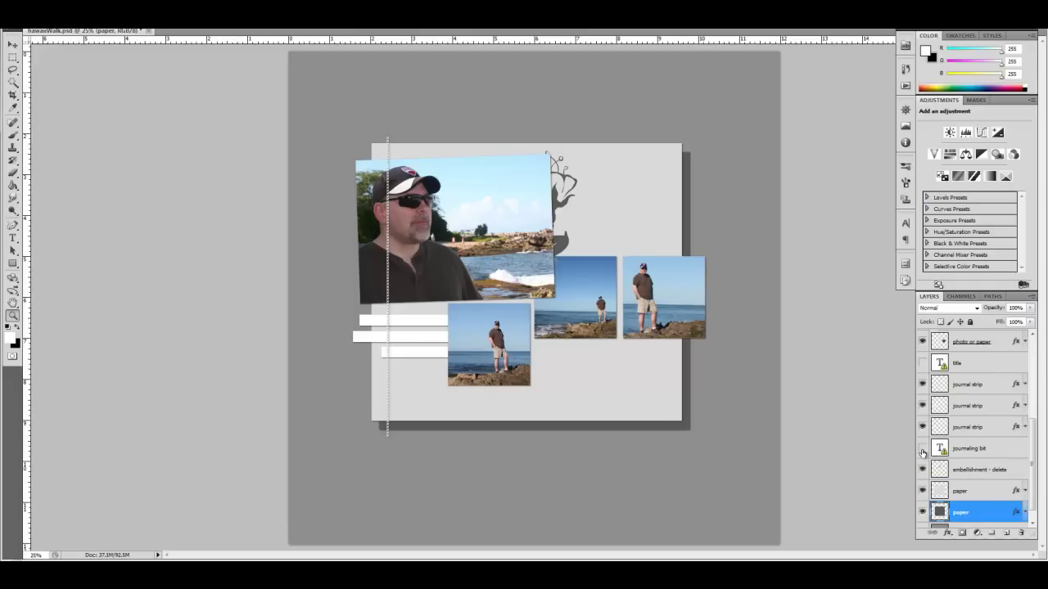
left_click(923, 469)
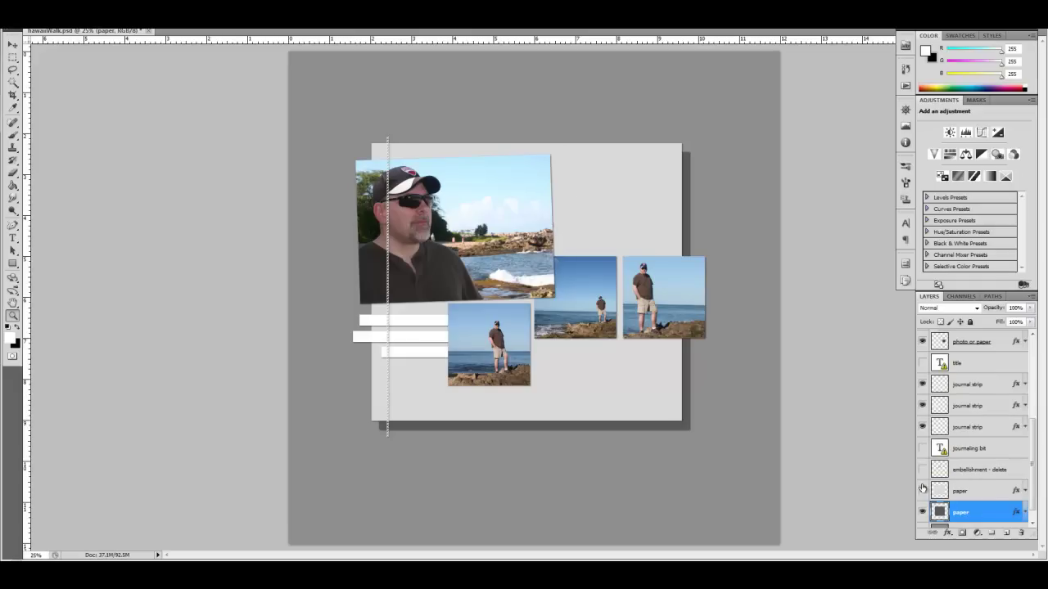
Step: Hide all three paper layers and the stitching layer, leaving the photos and journal strips showing
left_click(922, 490)
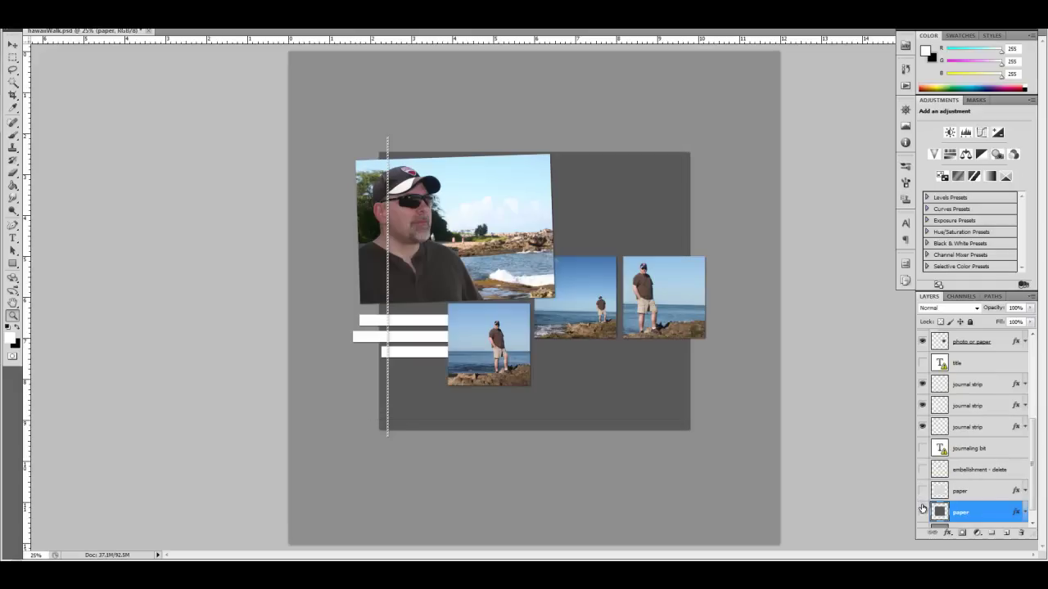
left_click(921, 512)
left_click(922, 512)
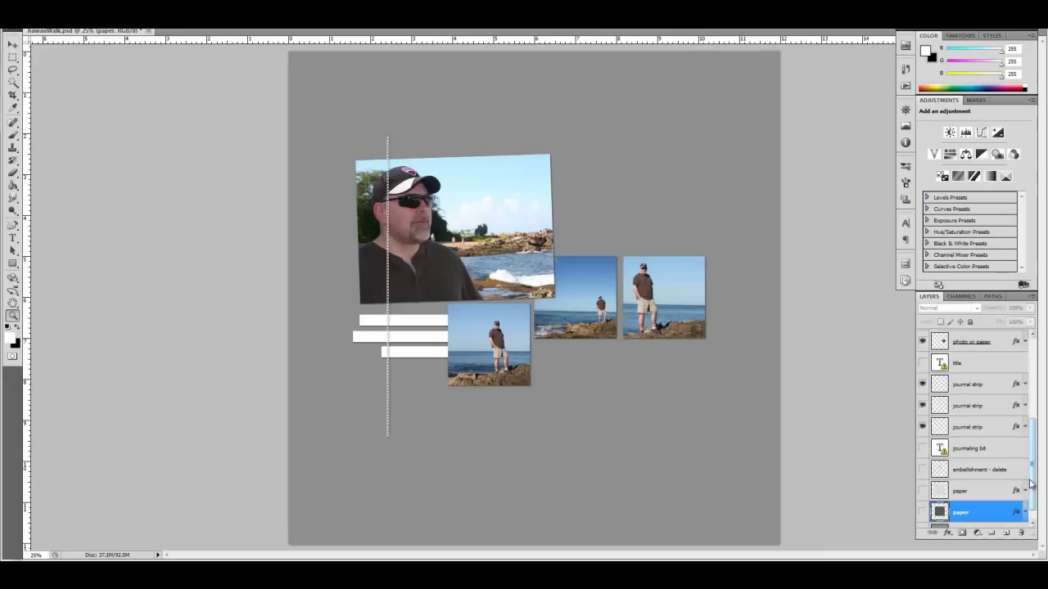
scroll(921, 520, "down", 1)
left_click(922, 518)
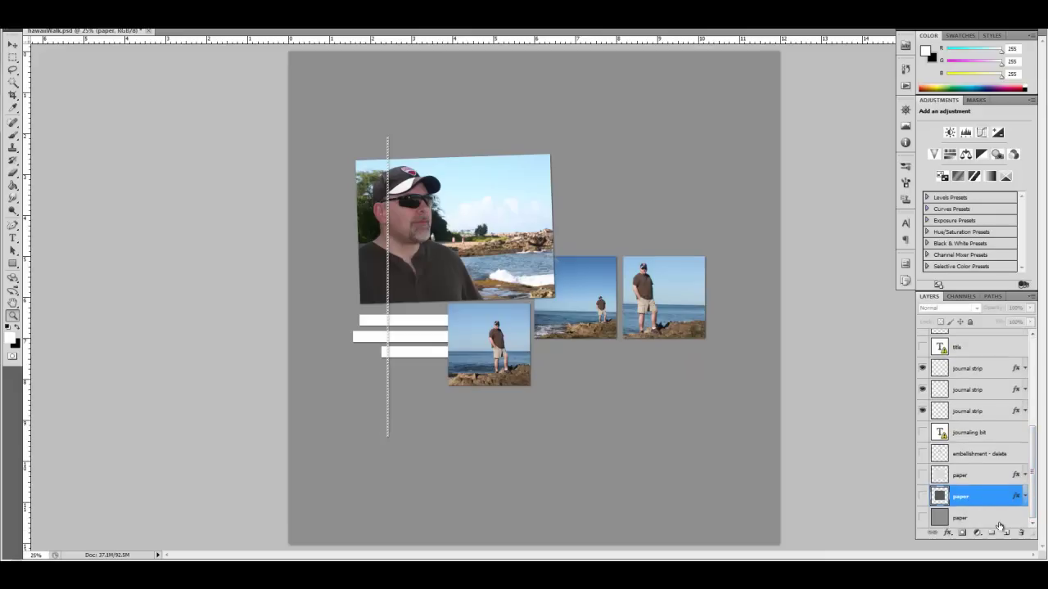
scroll(974, 426, "up", 10)
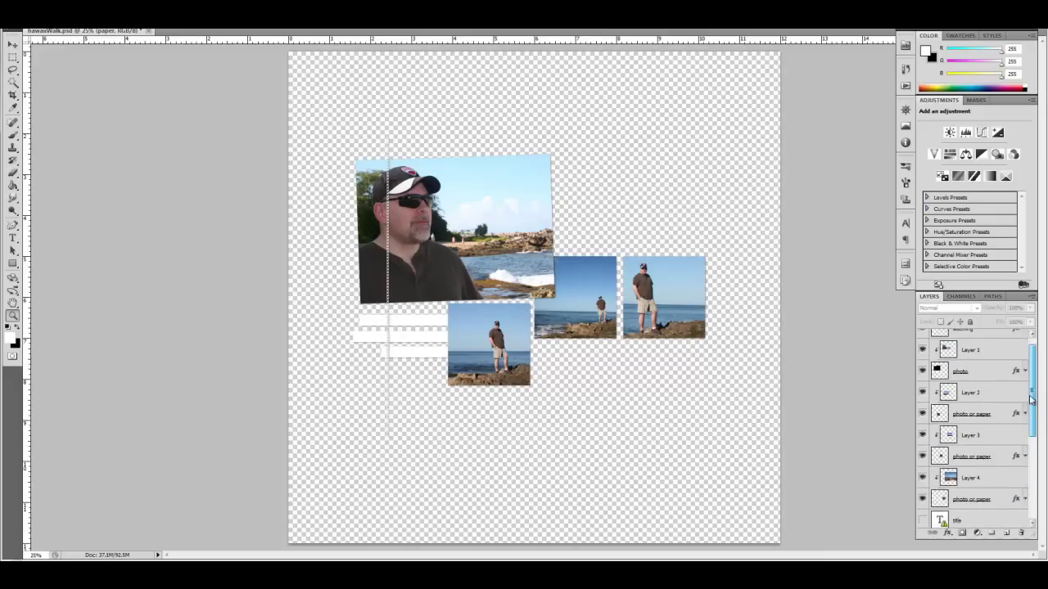
left_click(922, 341)
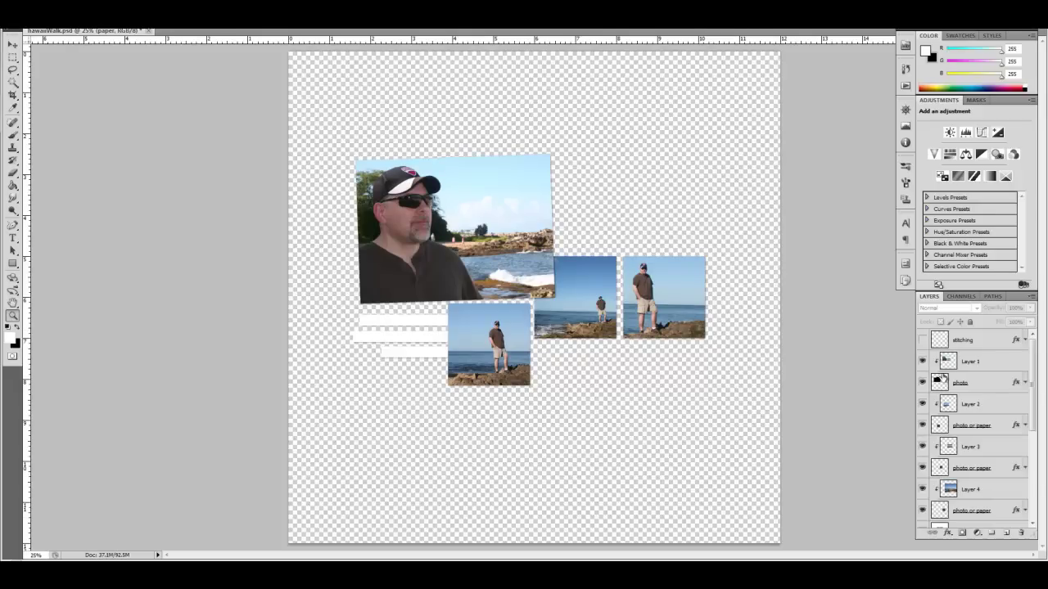
Step: Switch to Studio J and place the uploaded photo collage on the empty second page
mouse_move(279, 571)
left_click(280, 536)
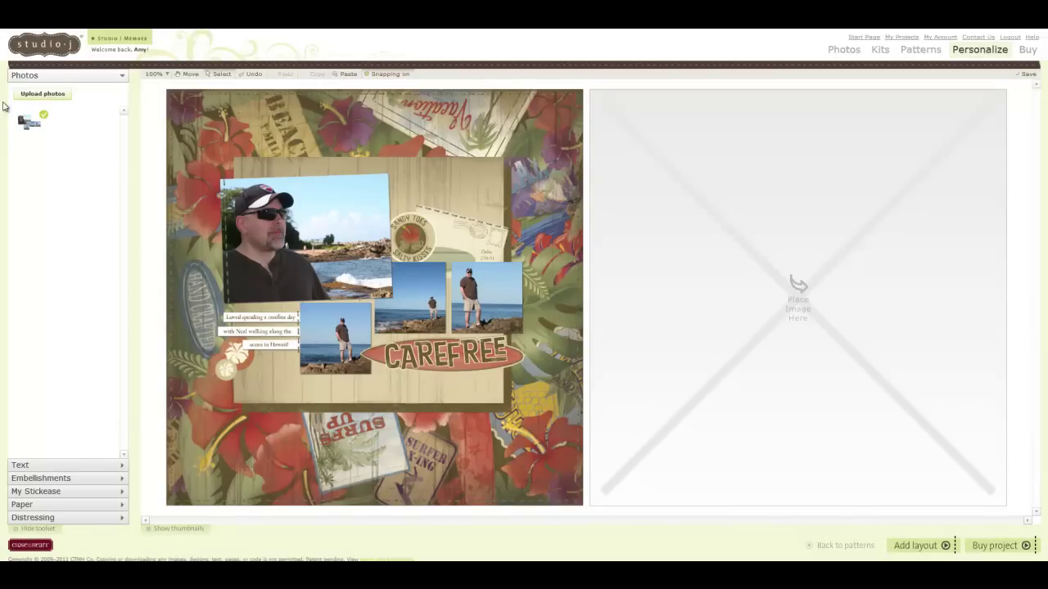
left_click(29, 123)
left_click_drag(28, 123, 788, 273)
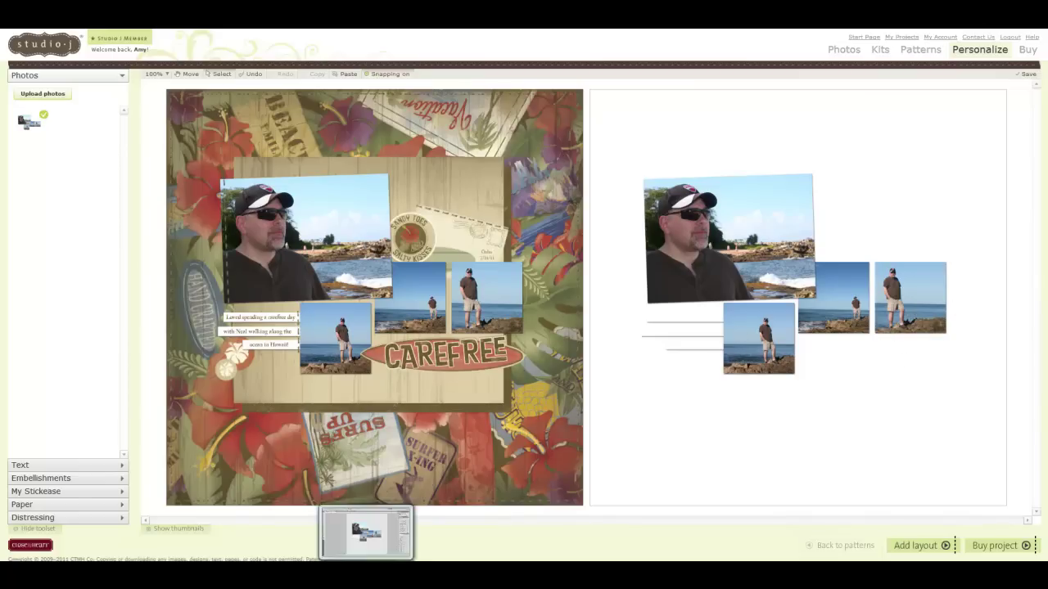
Step: Switch back to Photoshop and show the stitching, title and journaling bit layers
key("alt+Tab")
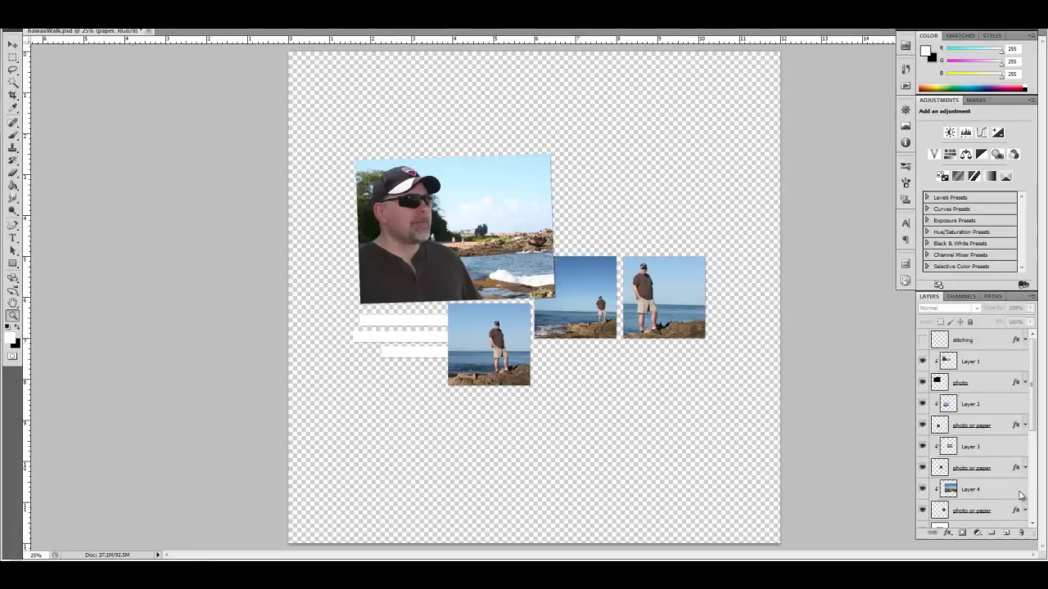
left_click(922, 340)
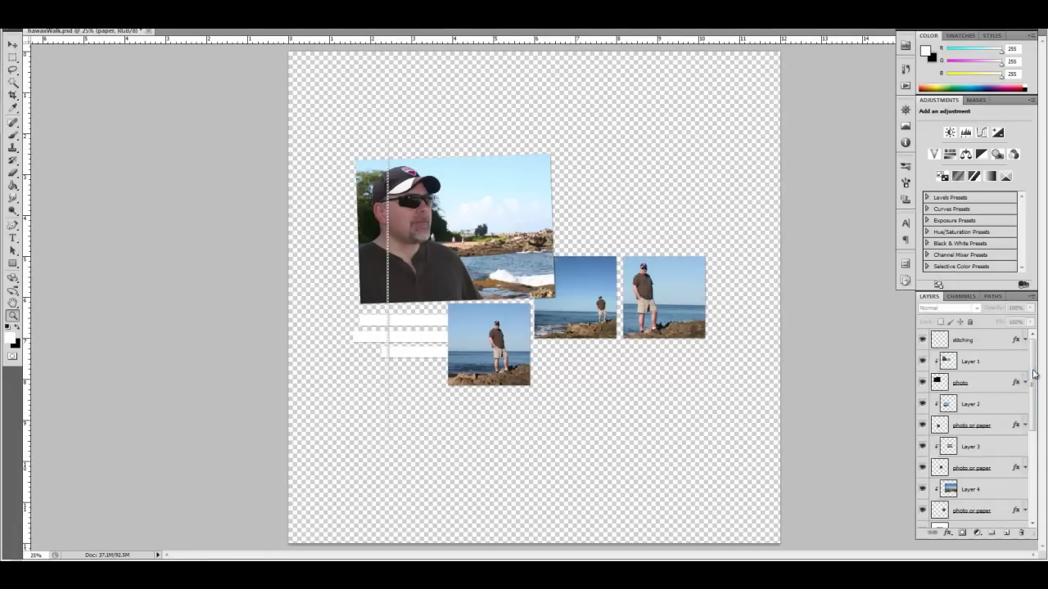
scroll(1029, 375, "down", 3)
left_click(922, 436)
left_click(923, 522)
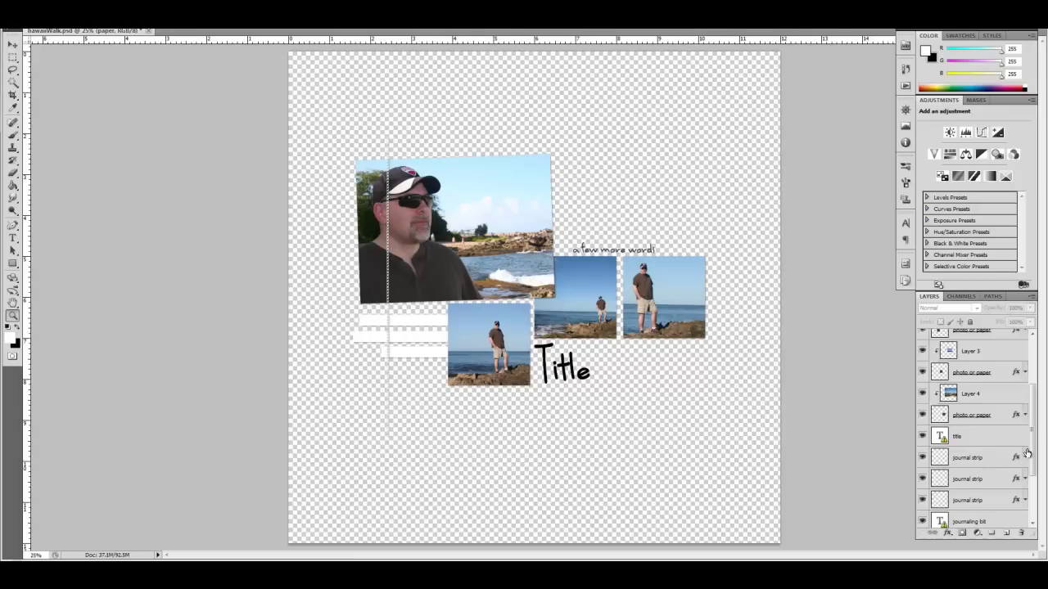
Step: Show the "embellishment - delete" layer and the three paper layers
scroll(1027, 452, "down", 3)
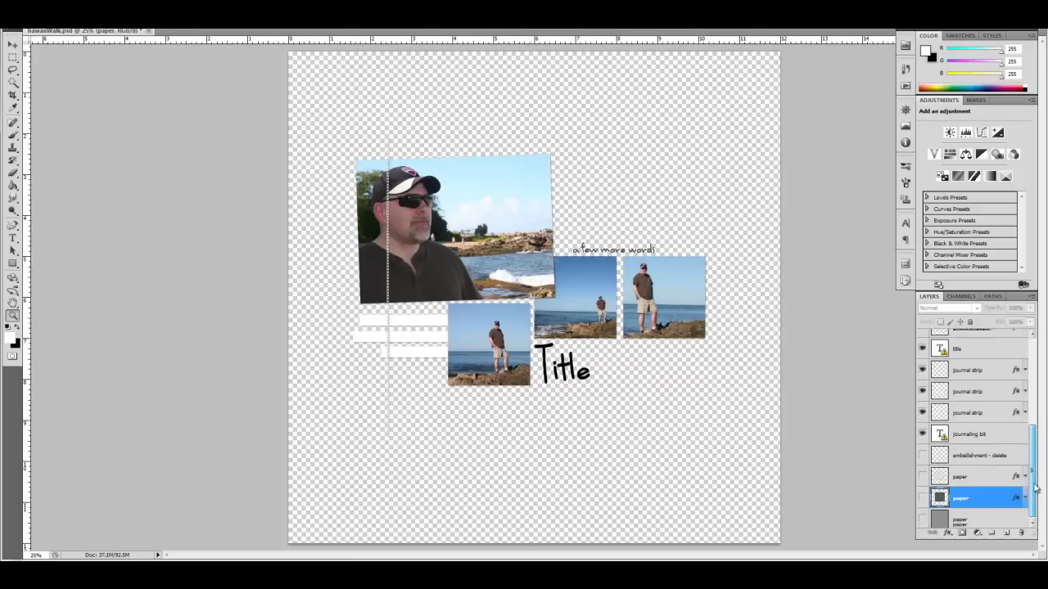
left_click(922, 453)
left_click(923, 475)
left_click(922, 496)
left_click(922, 518)
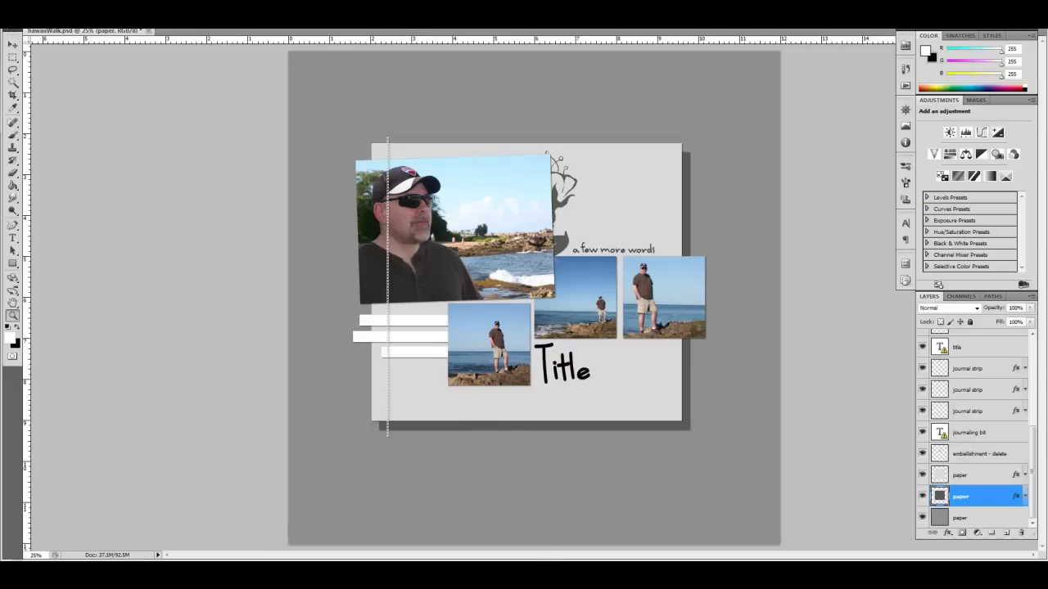
Step: Switch to Studio J, add a journaling area covering the whole second page and delete its placeholder text
mouse_move(278, 571)
left_click(278, 533)
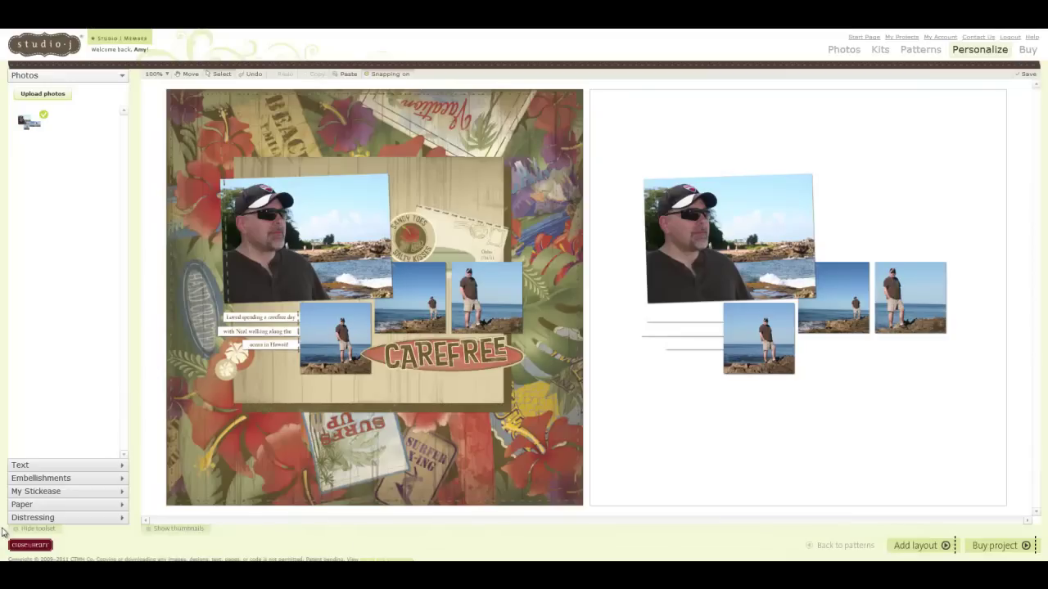
left_click(20, 467)
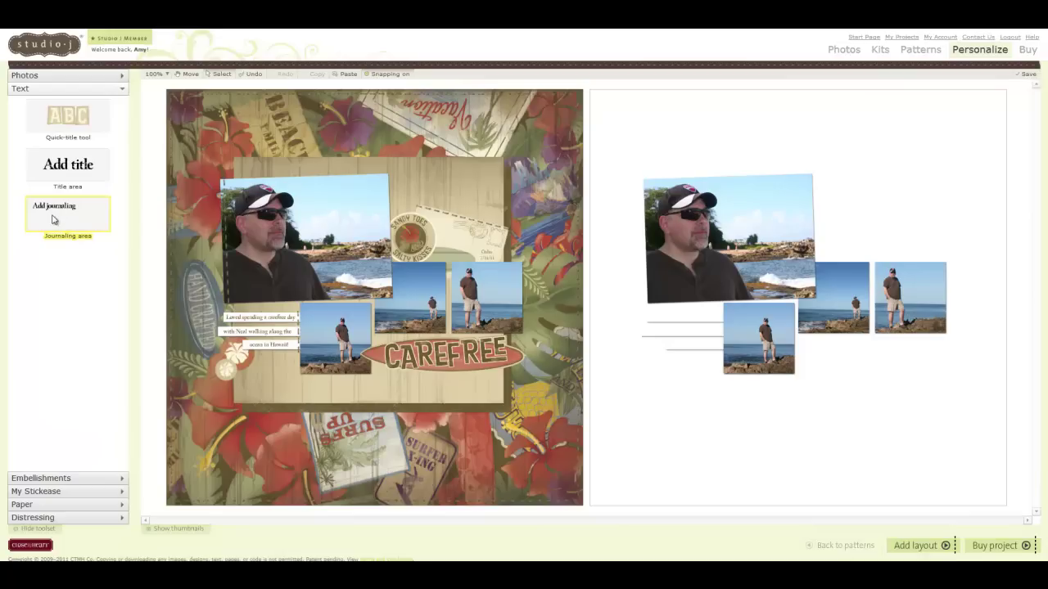
left_click_drag(53, 220, 1009, 511)
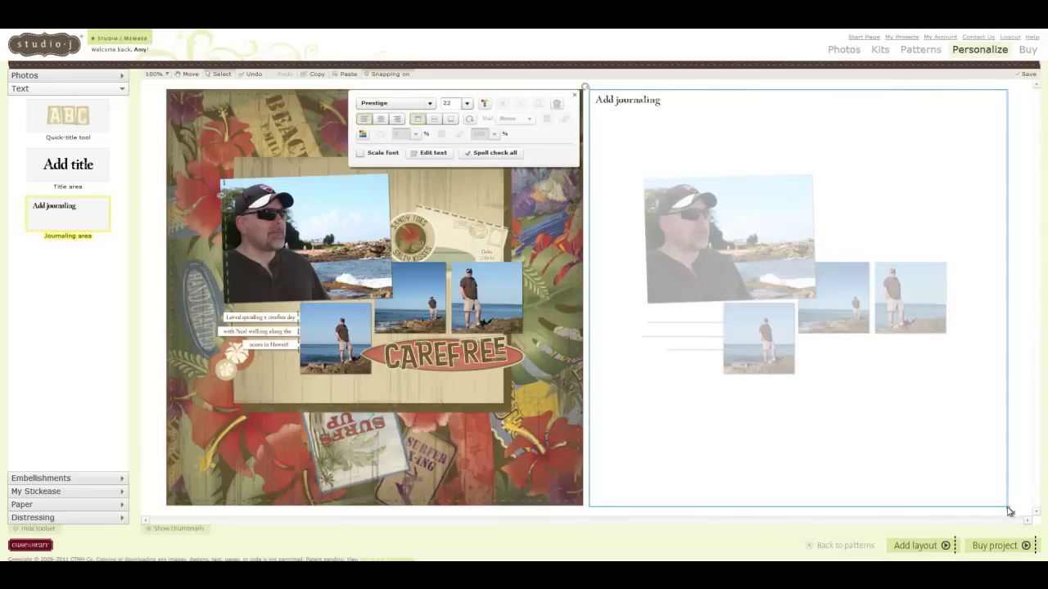
left_click(431, 153)
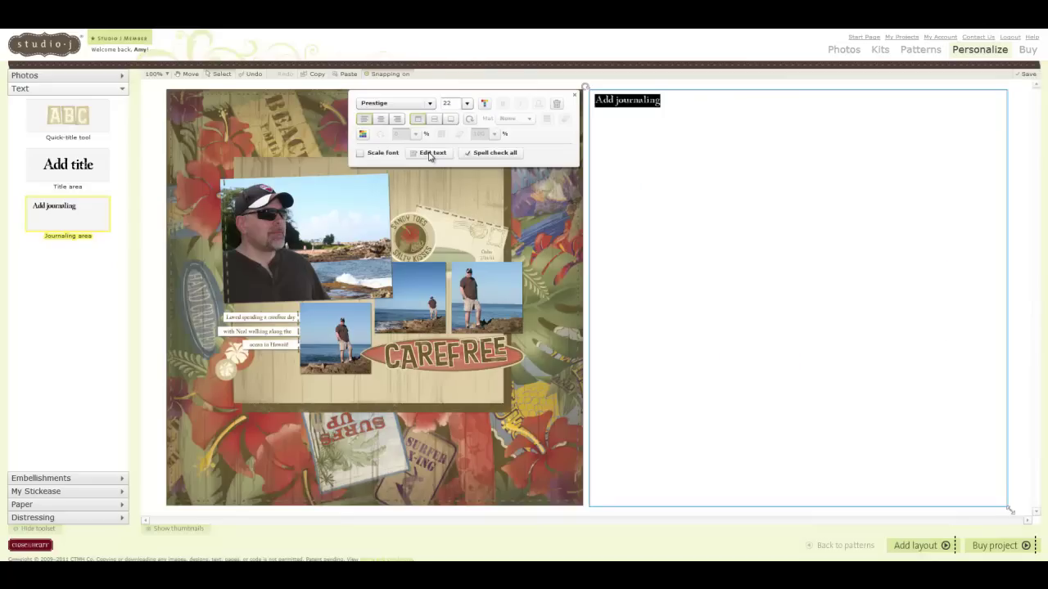
key("BackSpace")
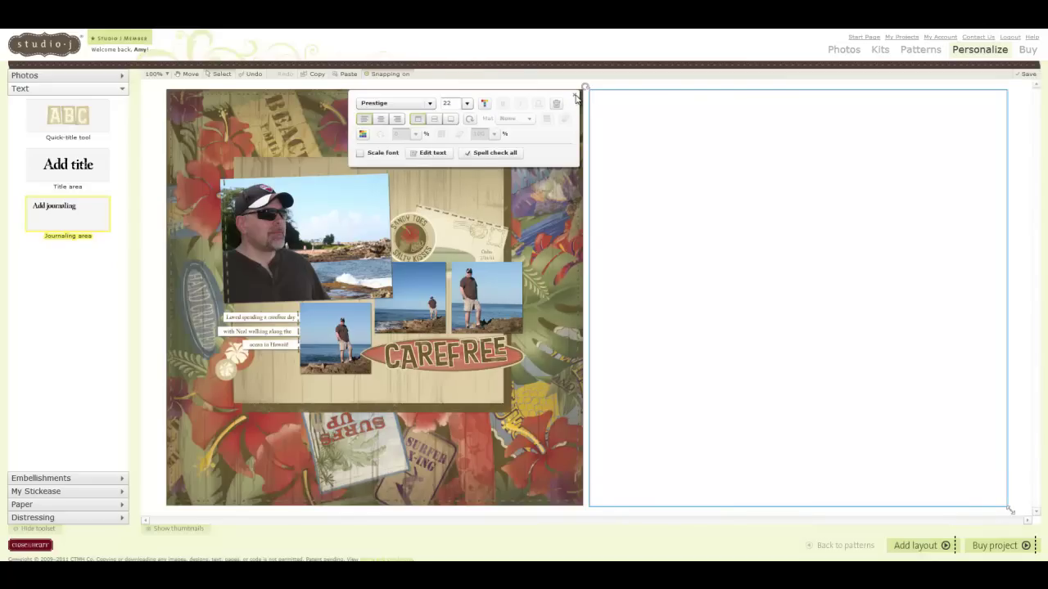
left_click(576, 98)
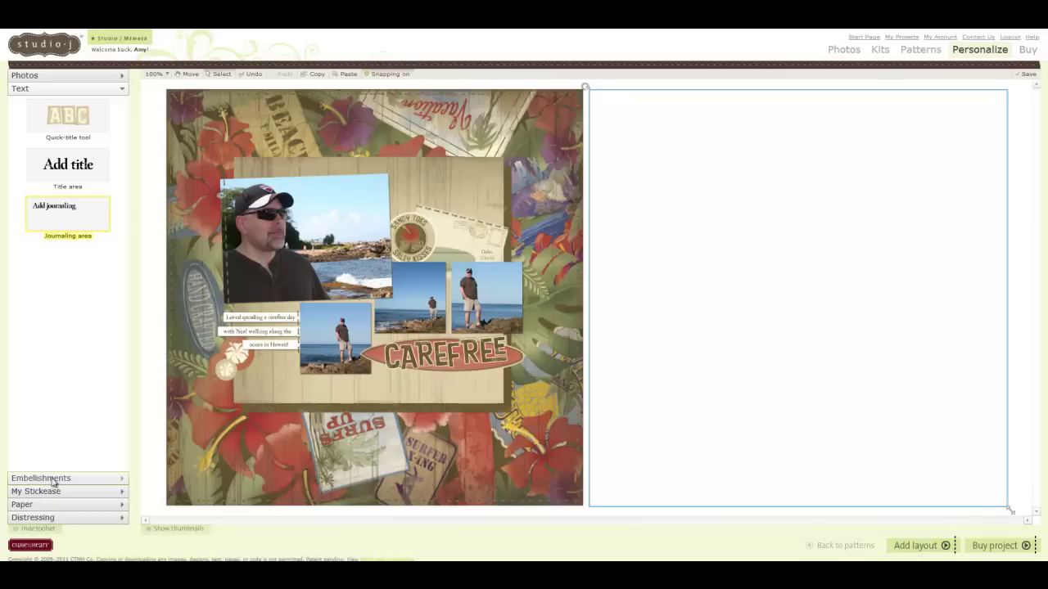
Step: Fill the full-page journaling area with the green leaf paper and send it to the back behind the photo collage
left_click(32, 505)
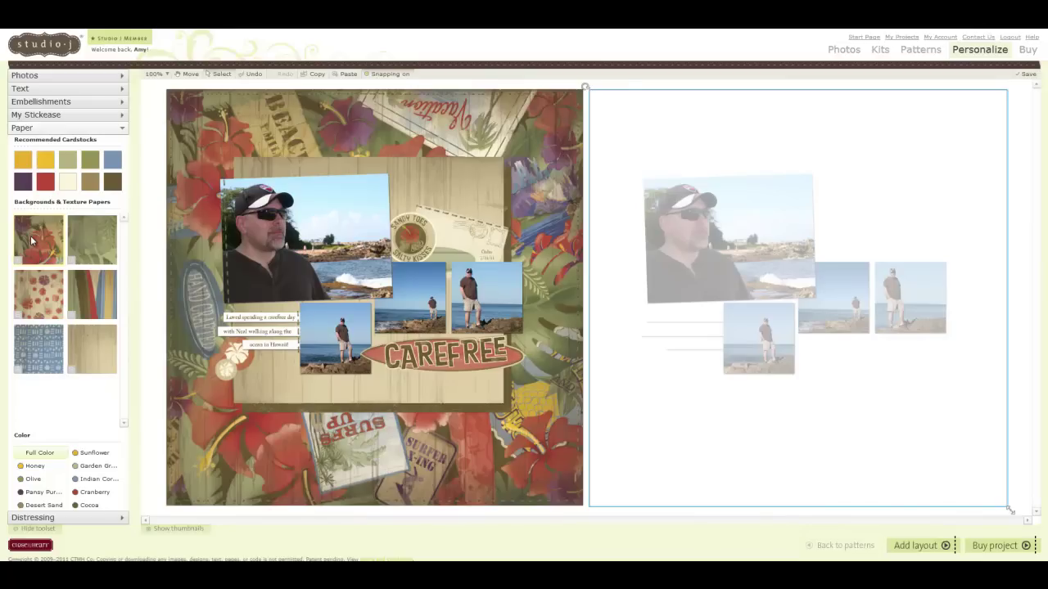
left_click_drag(92, 240, 716, 135)
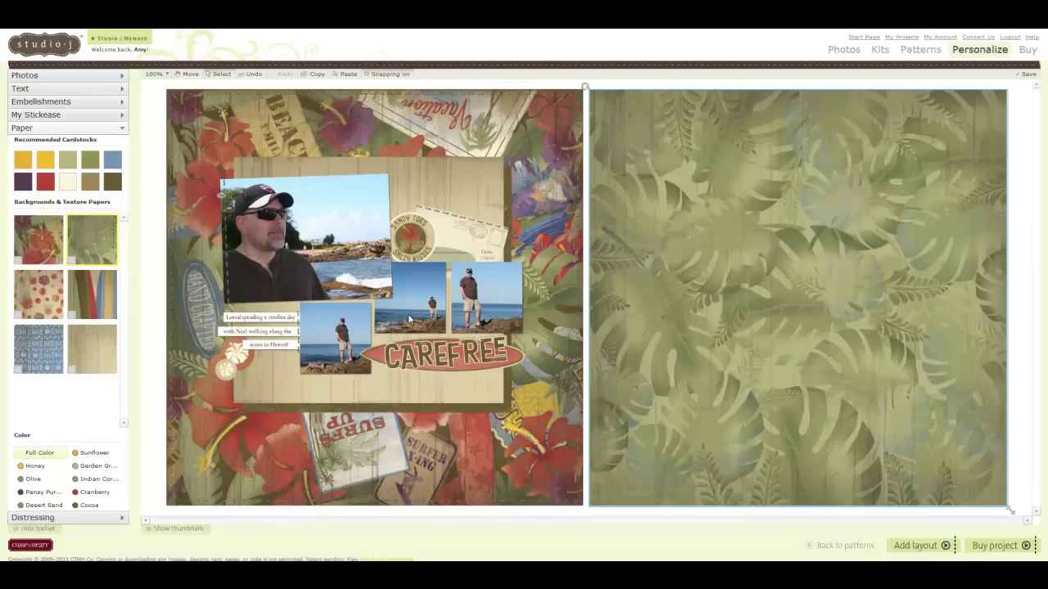
right_click(743, 391)
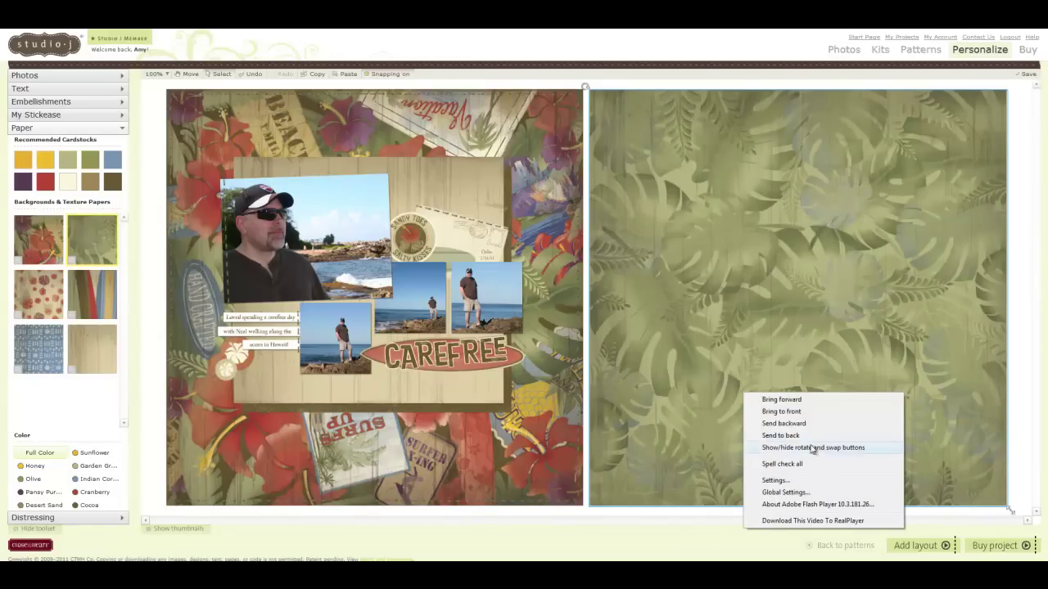
left_click(788, 436)
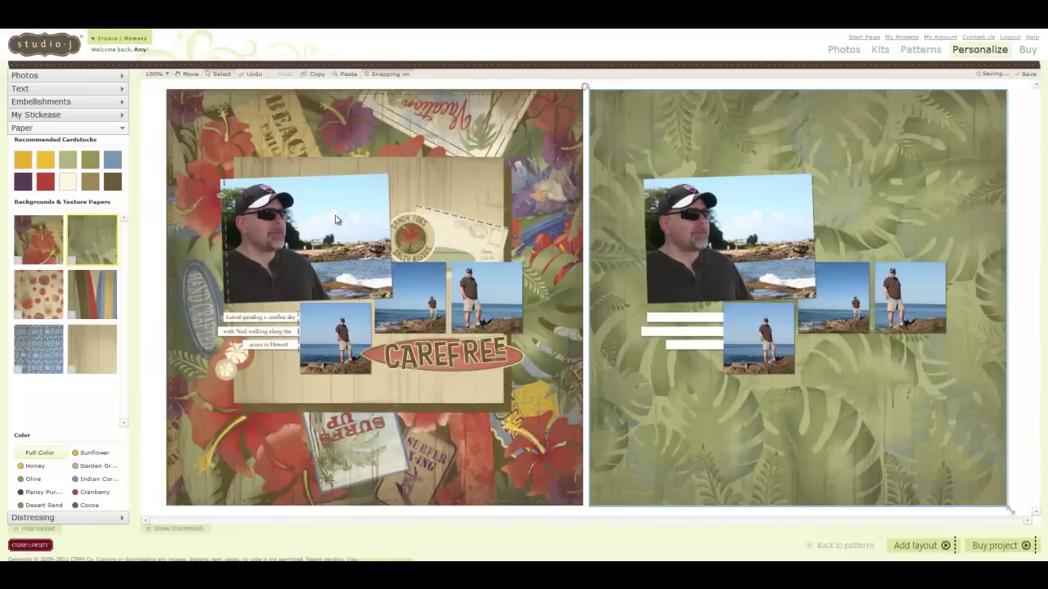
Step: Add another journaling area, size it to match the first page's wood-grain mat, and move it over the second page's photos
left_click(26, 90)
left_click_drag(64, 220, 326, 197)
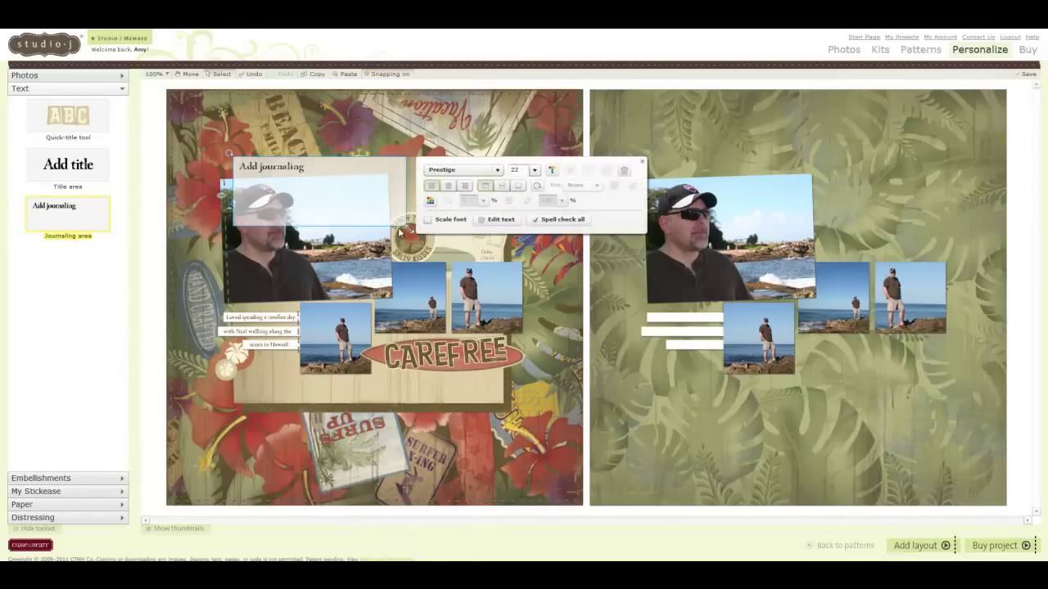
left_click_drag(408, 230, 499, 398)
left_click_drag(502, 405, 504, 404)
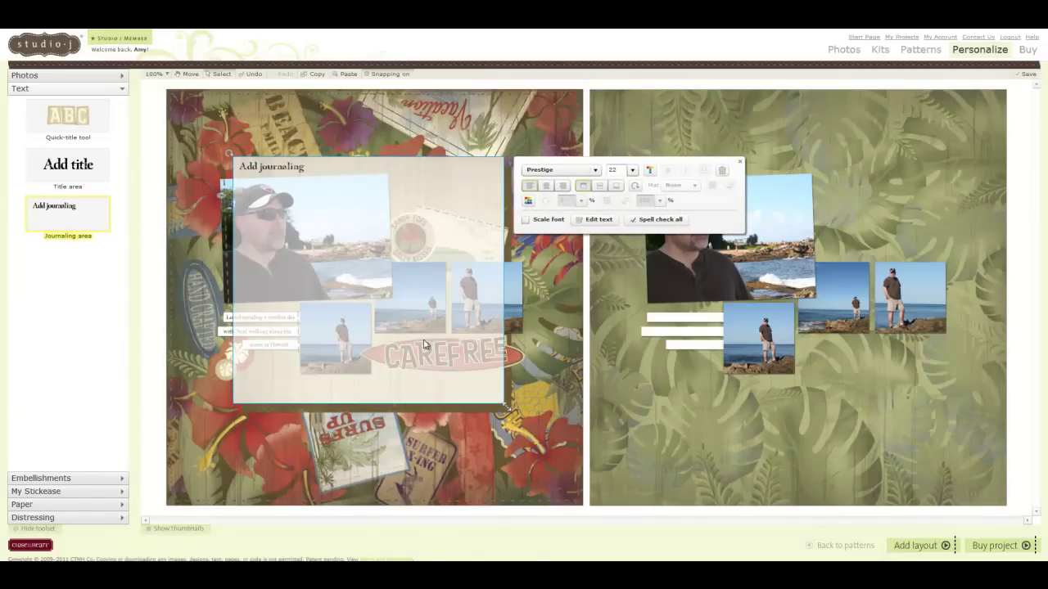
left_click_drag(404, 176, 833, 187)
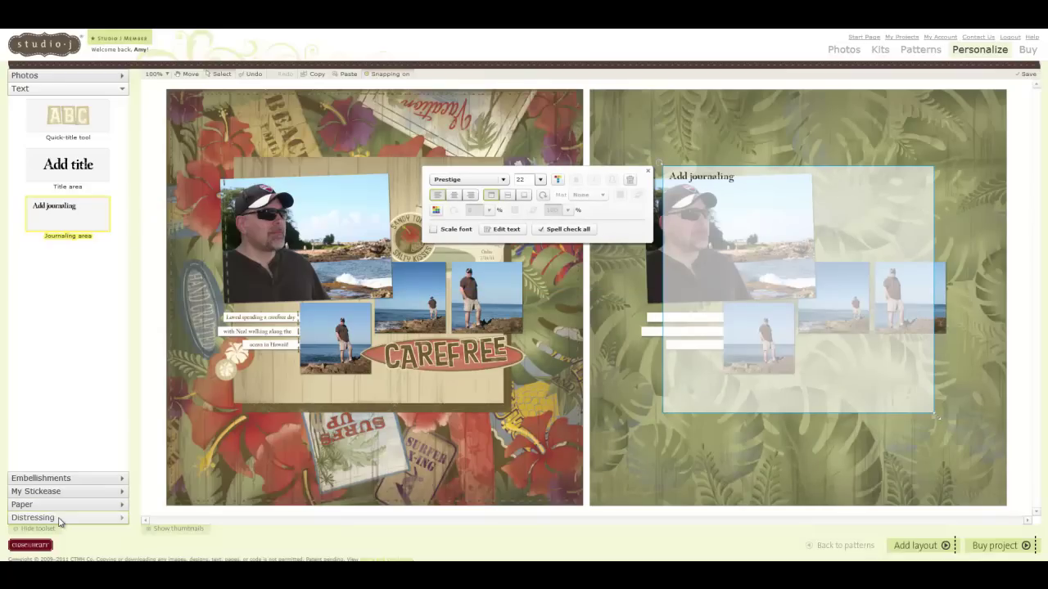
Step: Apply the wood-grain paper to the smaller journaling area and delete its placeholder text
left_click(33, 505)
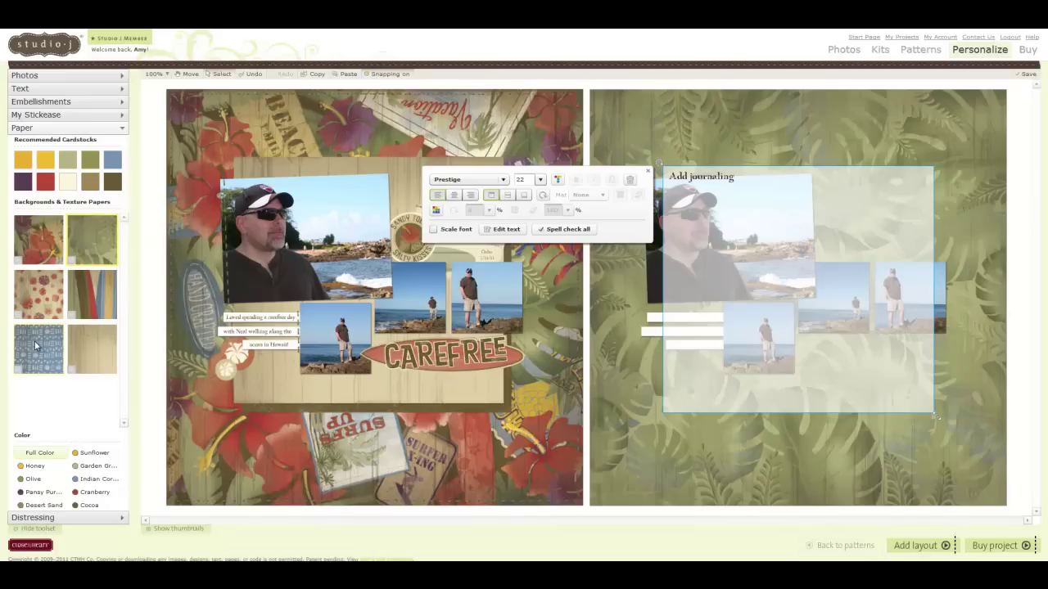
left_click_drag(87, 344, 823, 266)
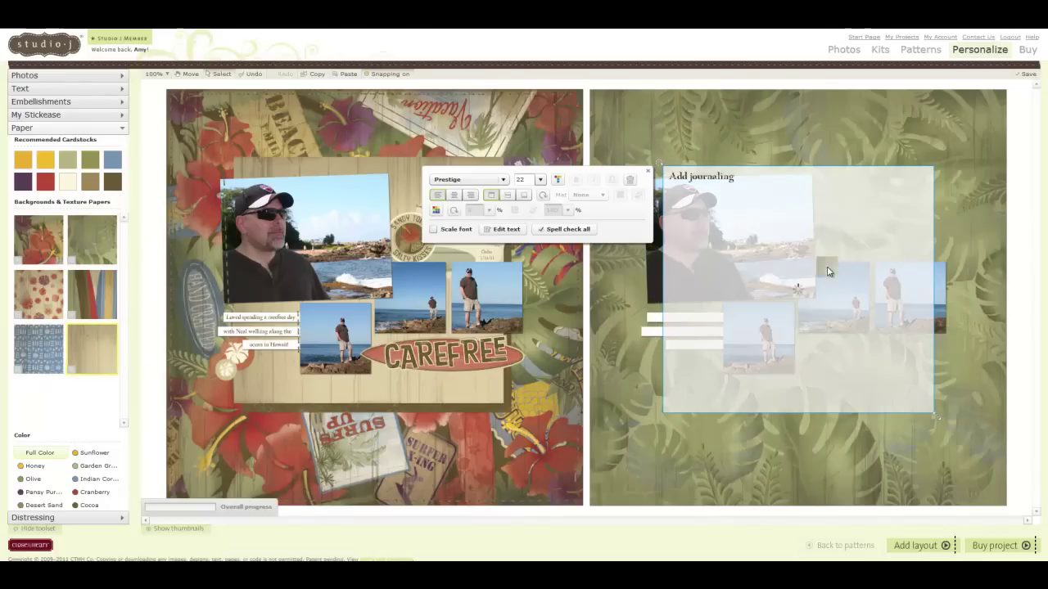
left_click(506, 232)
key("BackSpace")
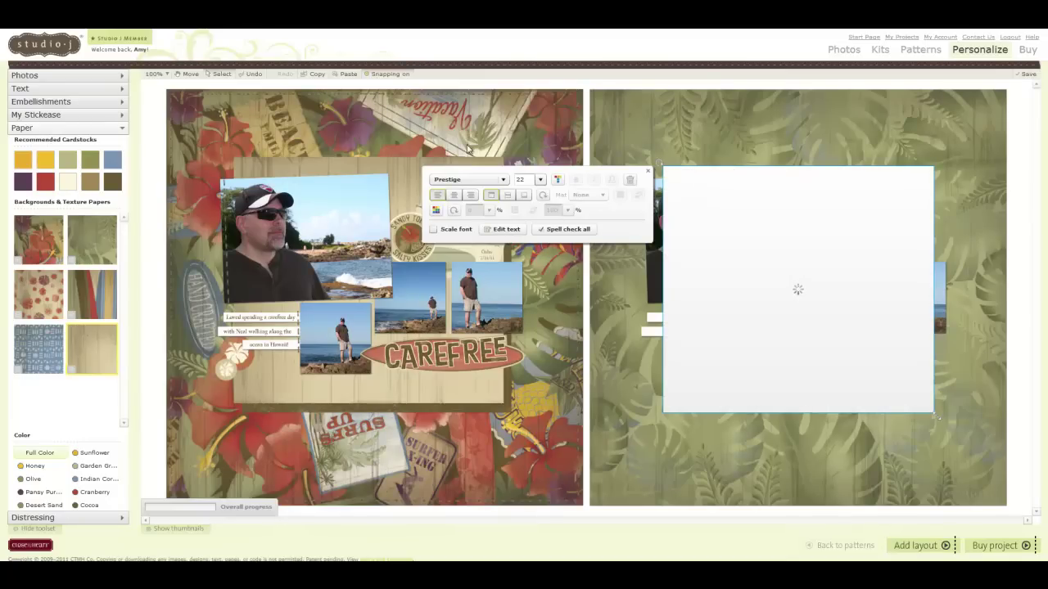
left_click(808, 263)
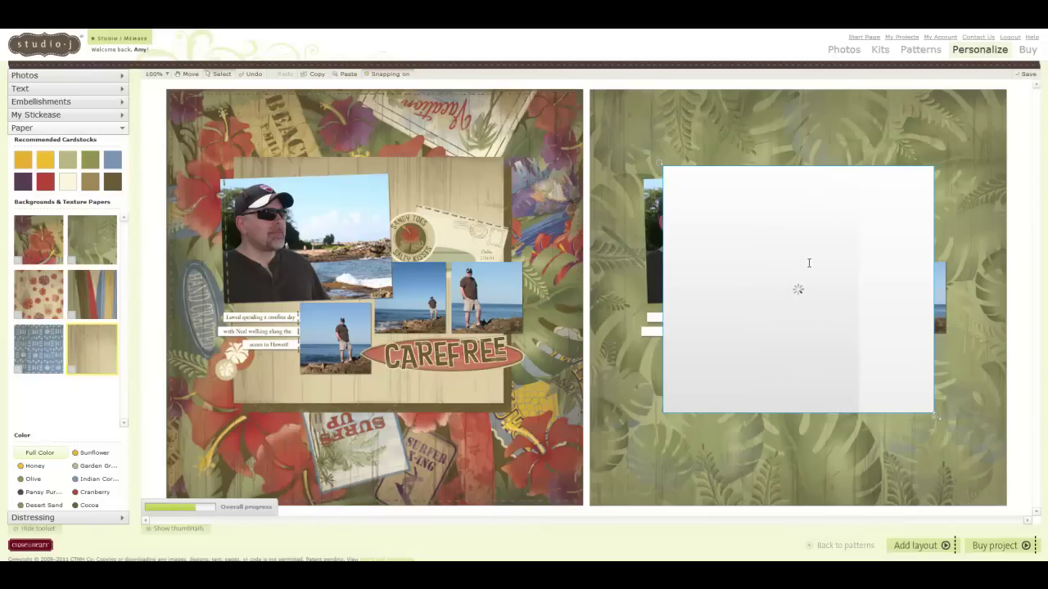
Step: Send the wood-grain journaling area on the second page backward behind the photo collage
right_click(809, 263)
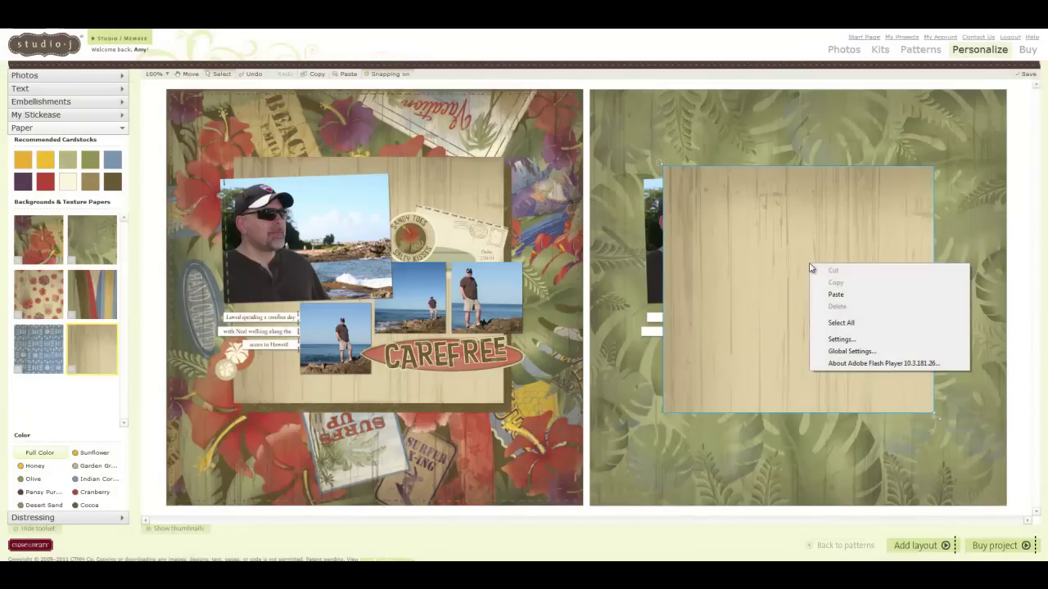
left_click(1015, 327)
right_click(772, 297)
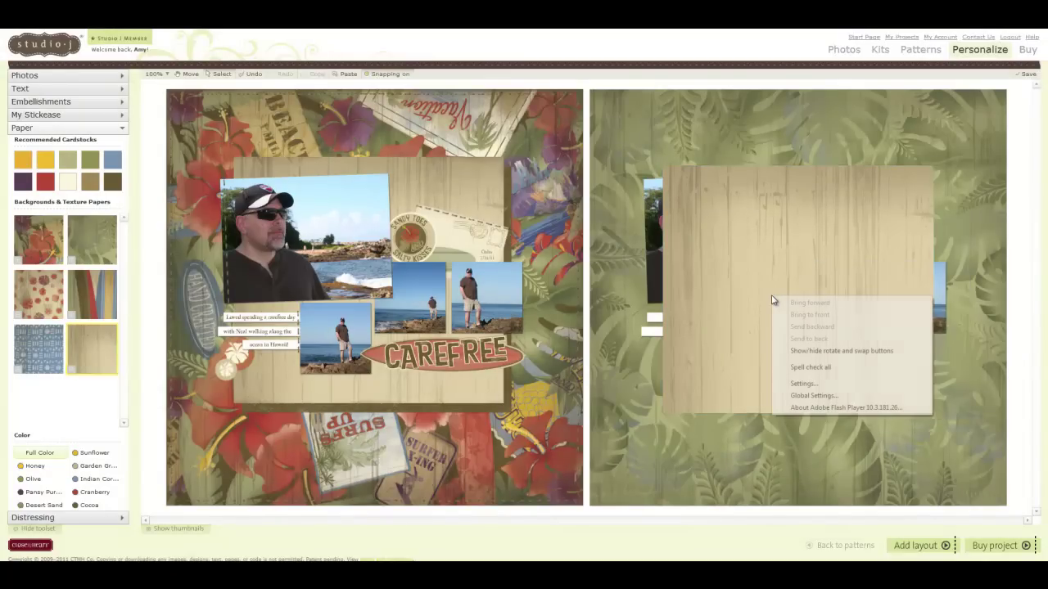
left_click(739, 289)
right_click(738, 287)
left_click(780, 328)
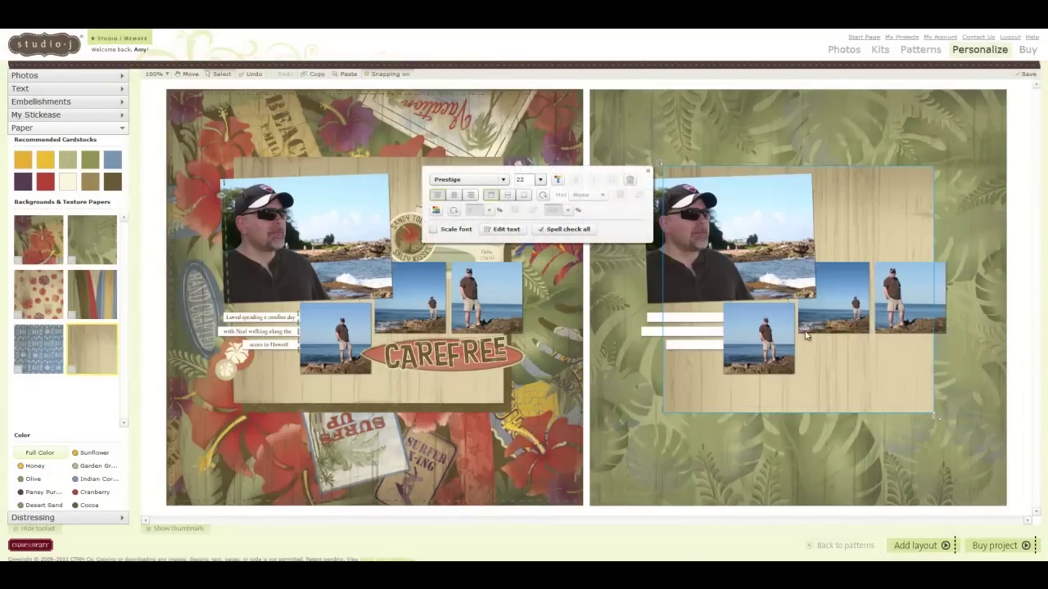
left_click(1028, 293)
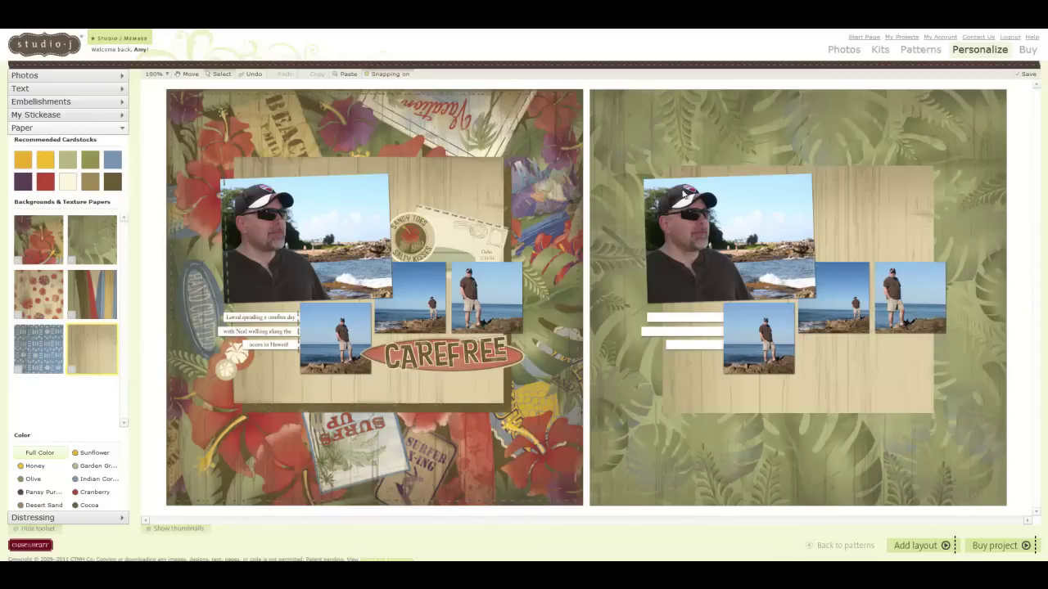
Step: Examine the layered distressed shadow area and brown mat at the upper right corner of the first page's wood-grain mat at 400% zoom
left_click(166, 74)
left_click_drag(177, 85, 176, 41)
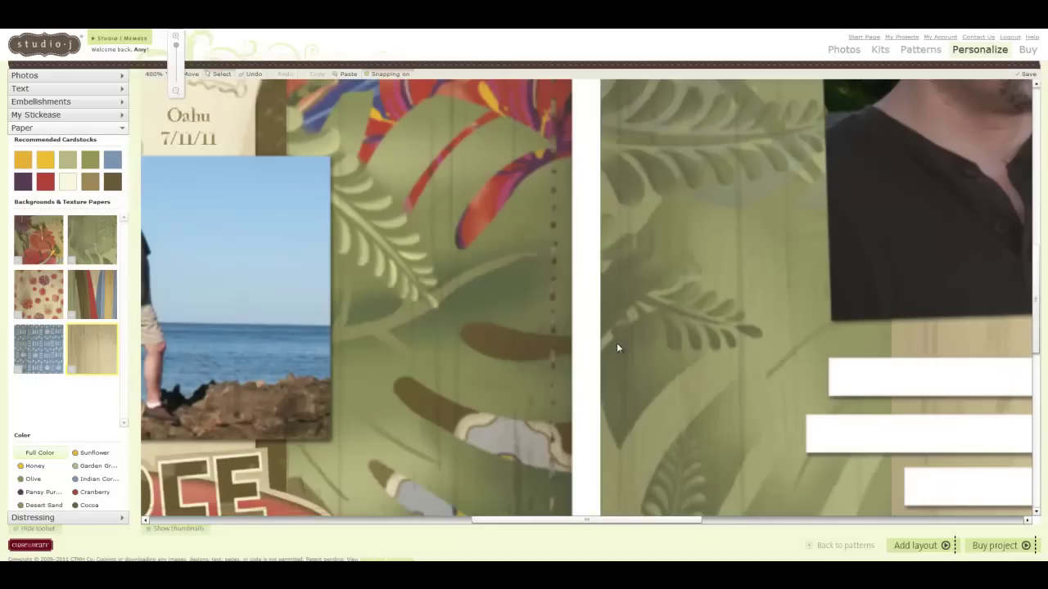
left_click_drag(655, 520, 540, 520)
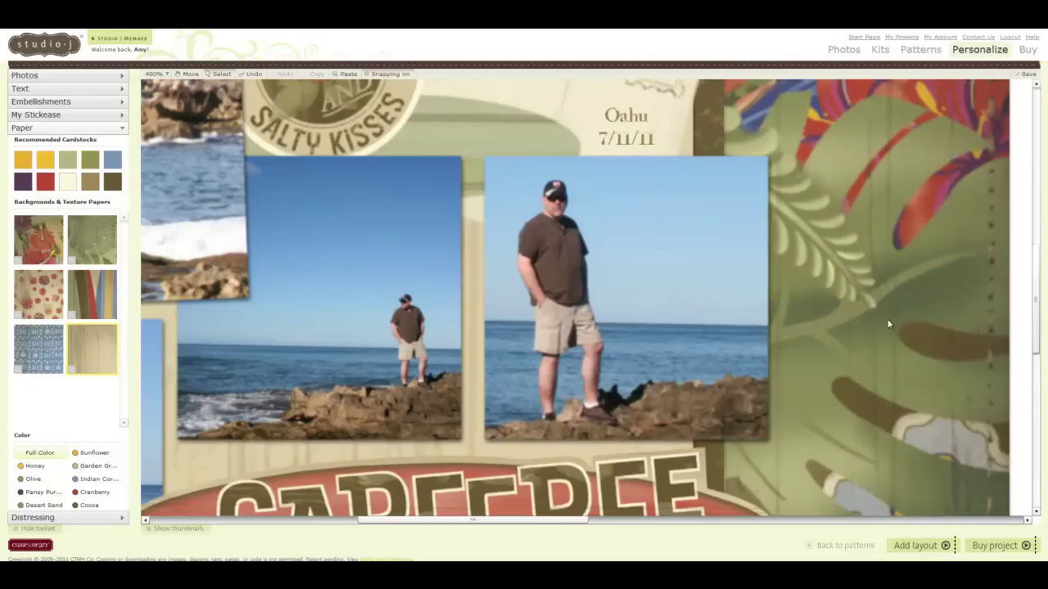
left_click_drag(1036, 318, 1038, 220)
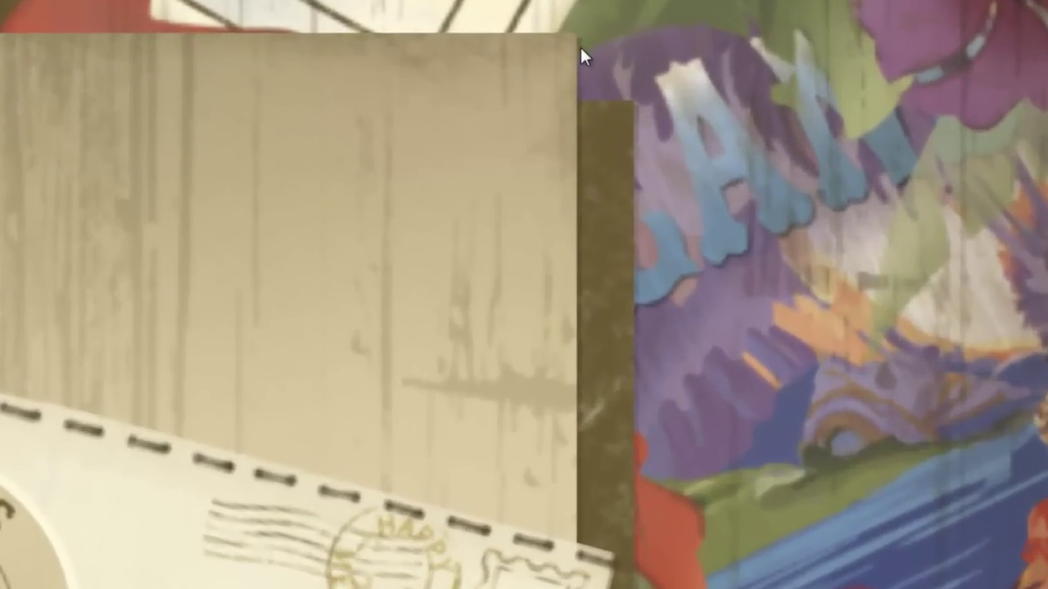
left_click(579, 52)
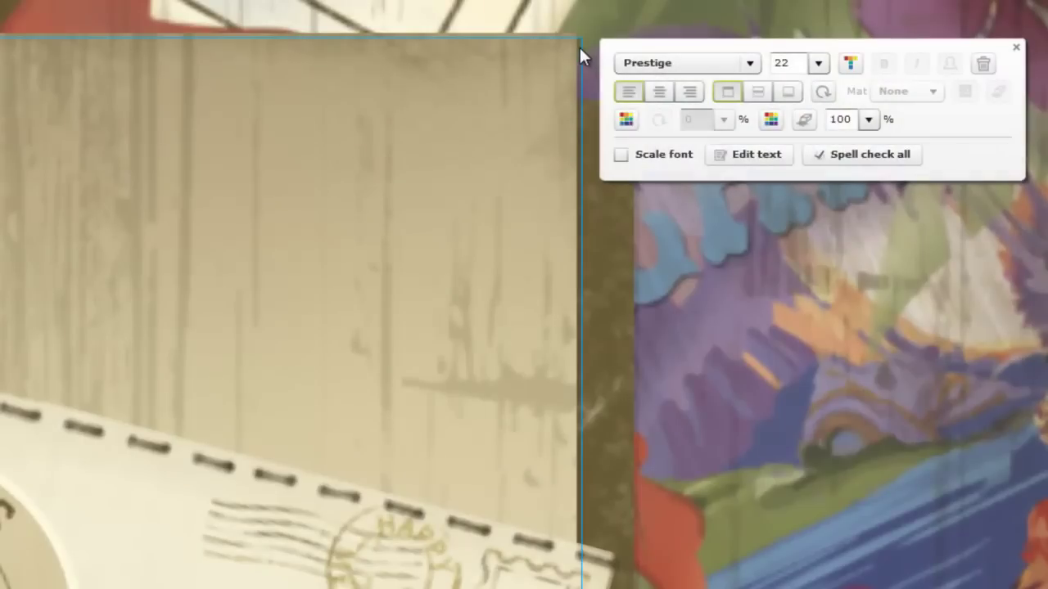
left_click(1016, 48)
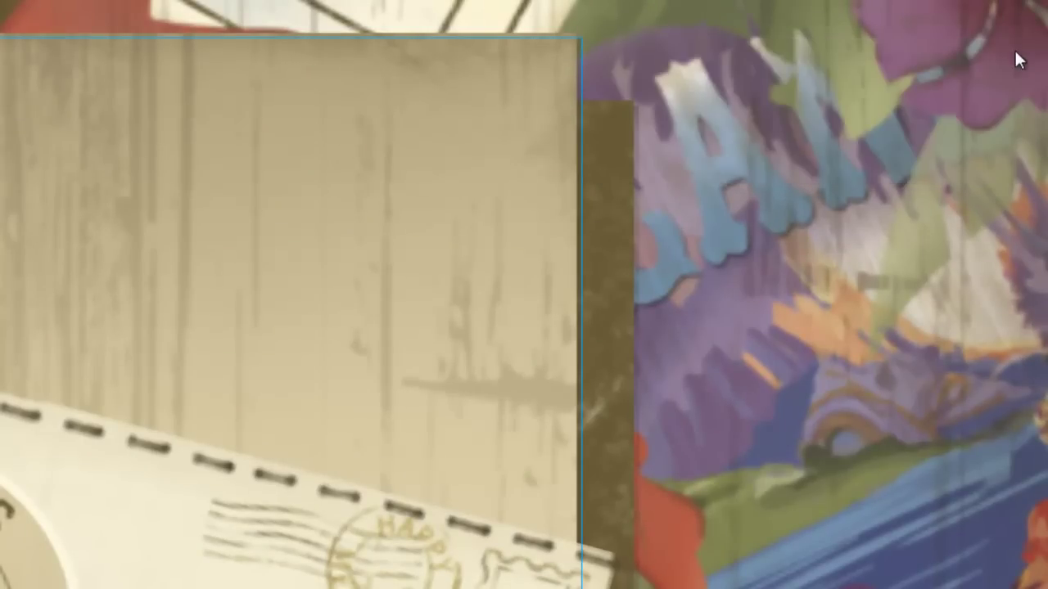
left_click(637, 116)
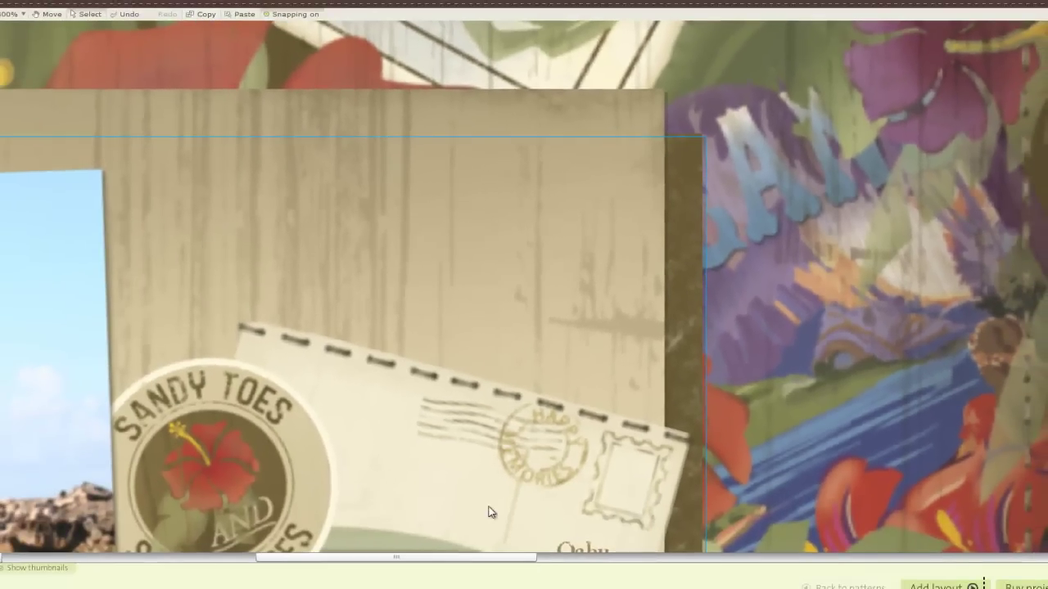
Step: Paste a copy of the distressed shadow area onto the second page and move it over the wood-grain mat
left_click_drag(419, 558, 876, 573)
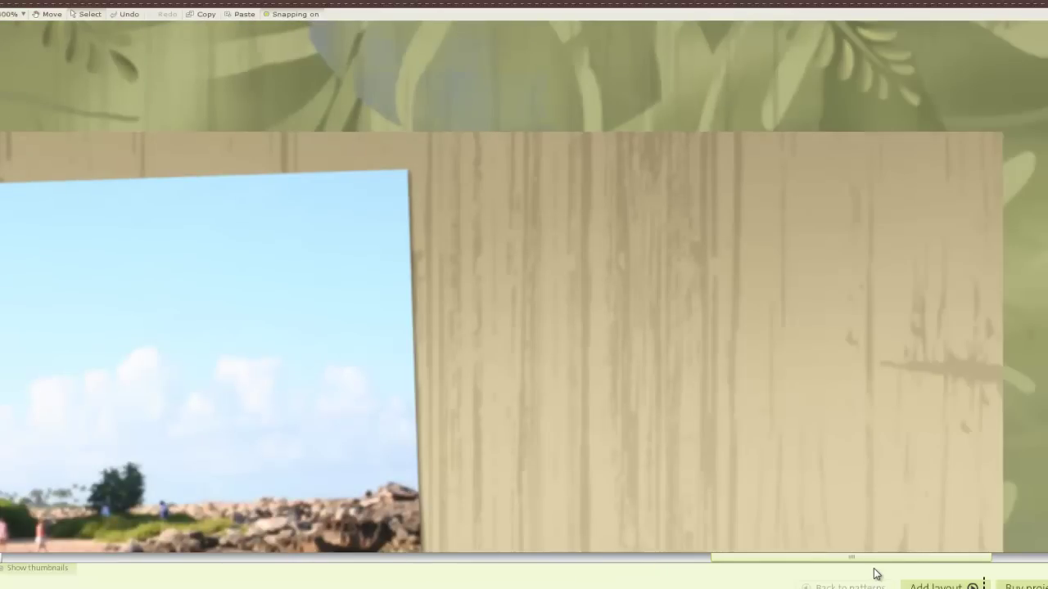
left_click(243, 14)
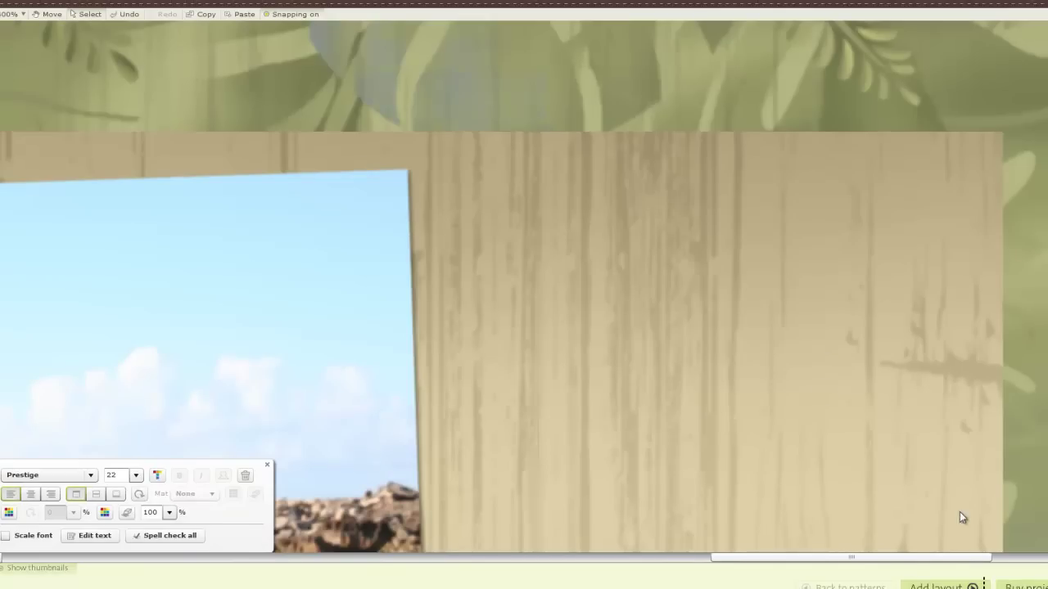
left_click(22, 17)
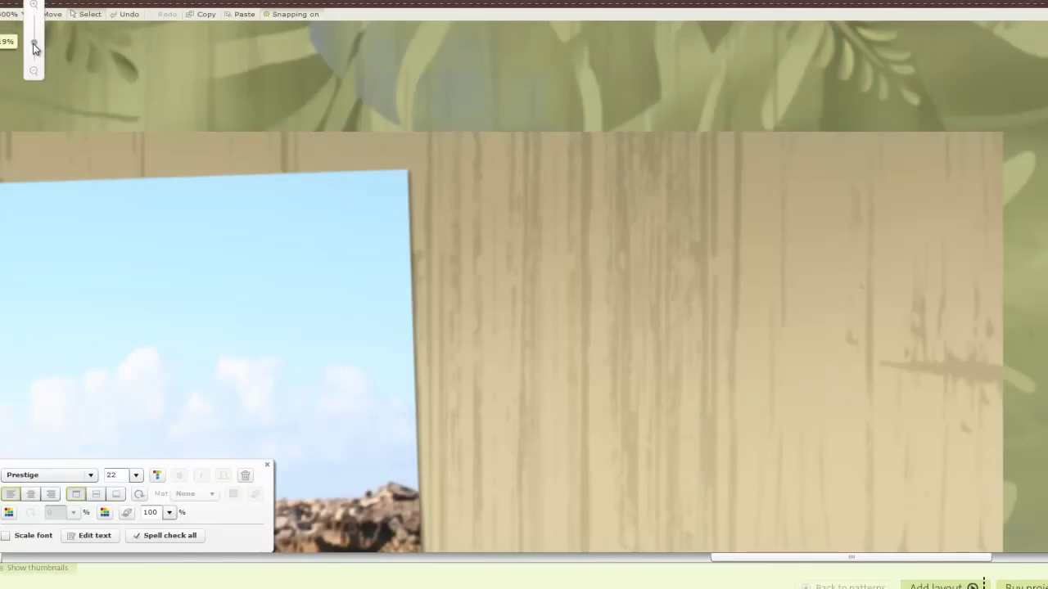
left_click_drag(33, 44, 33, 44)
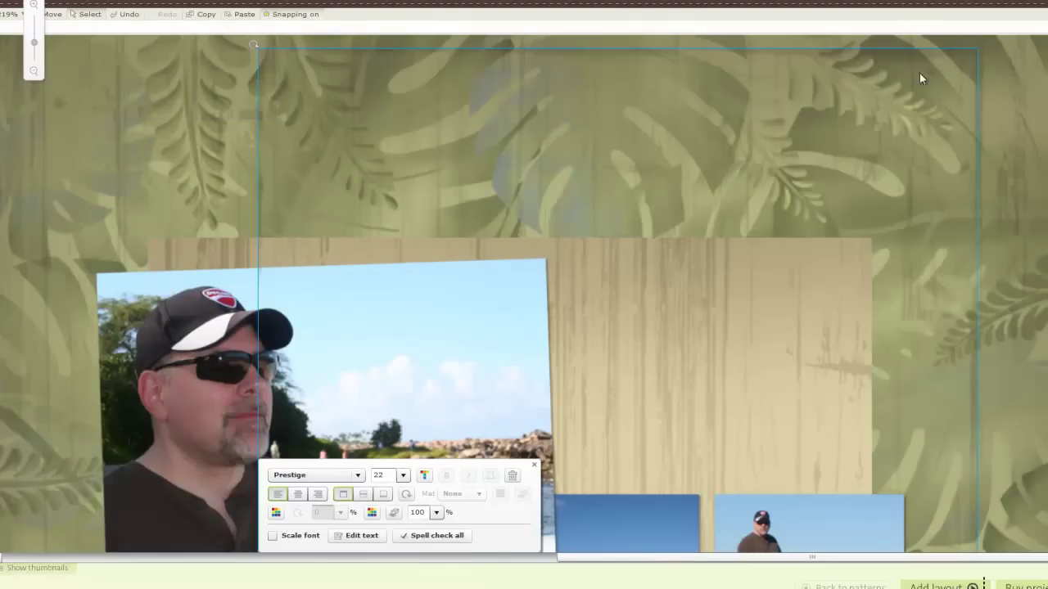
left_click_drag(944, 54, 797, 245)
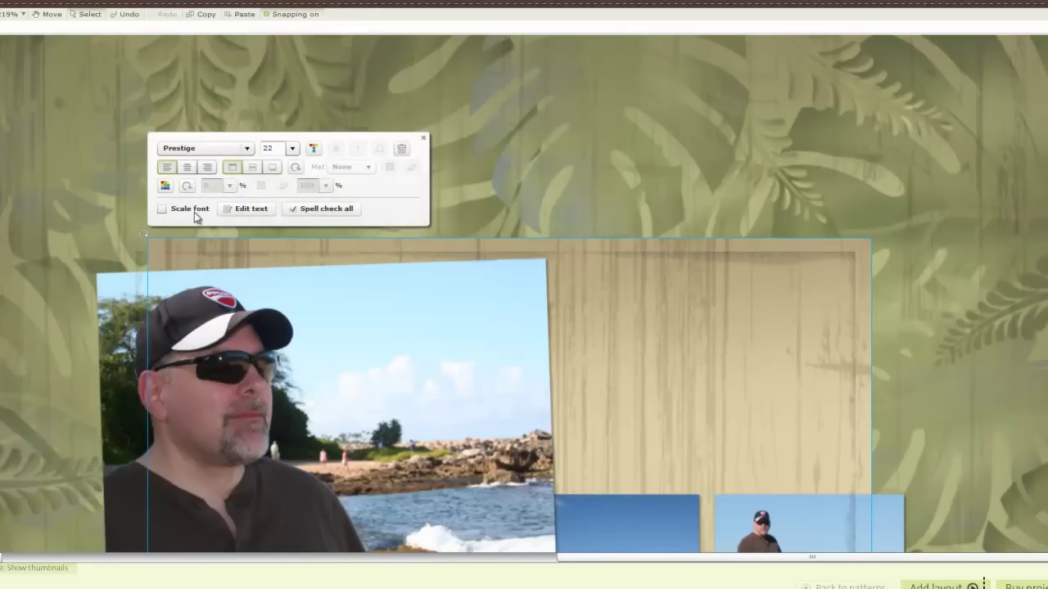
Step: Change the second page's wood-grain journaling area to a plain white background color from the complete palette
left_click(166, 188)
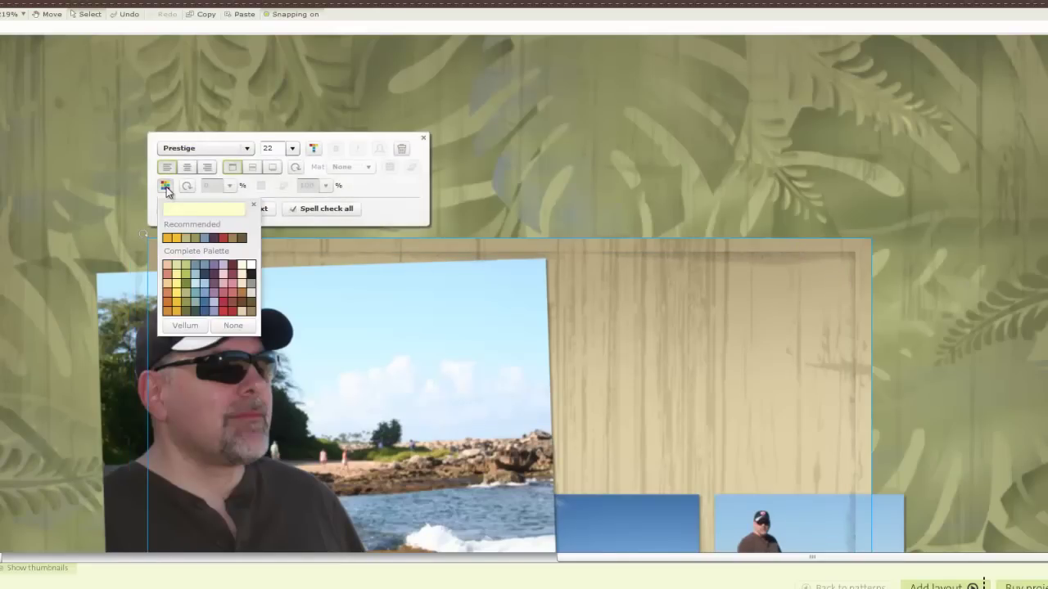
left_click(252, 266)
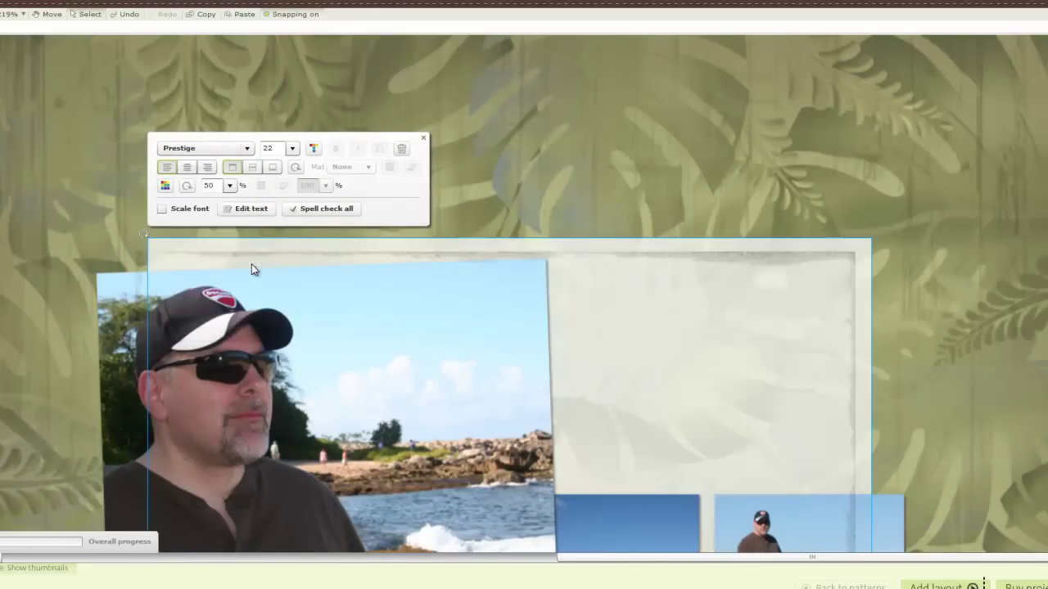
left_click(424, 138)
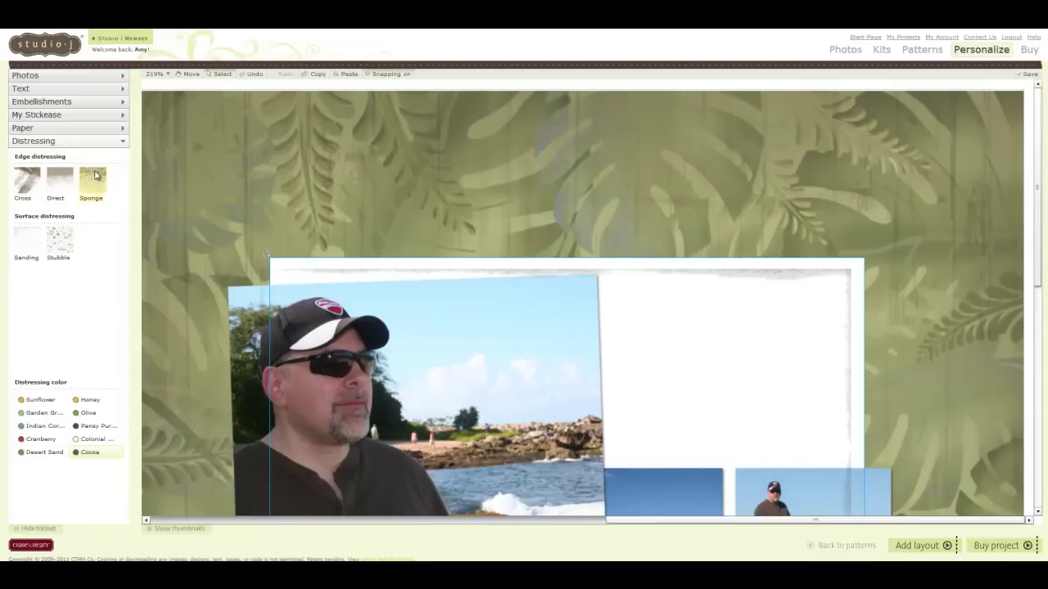
Step: Select the pasted shadow area and choose the last recommended color, dark brown, for its distressing
left_click(692, 332)
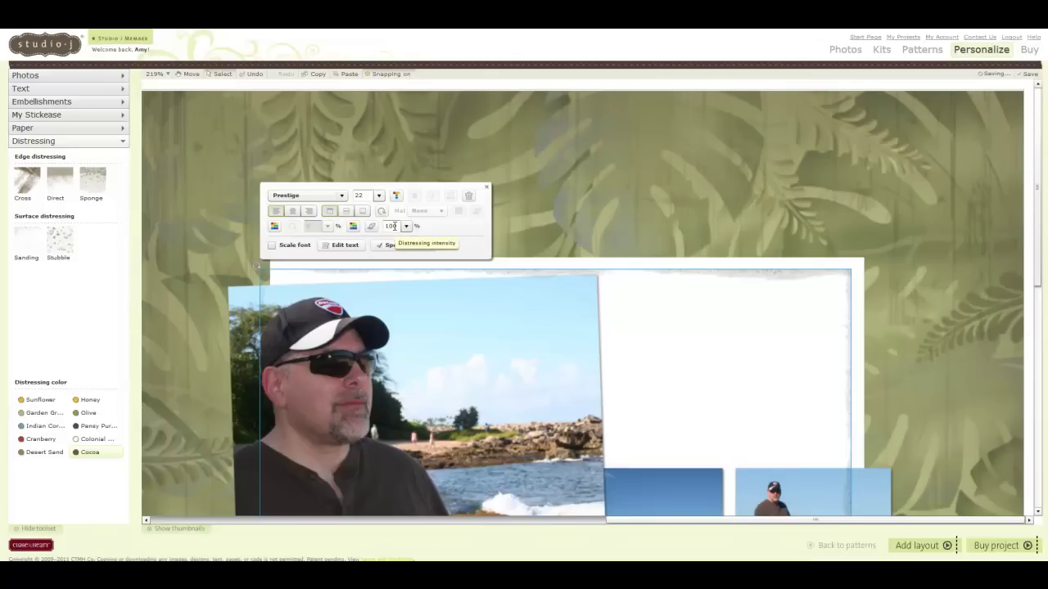
left_click(353, 227)
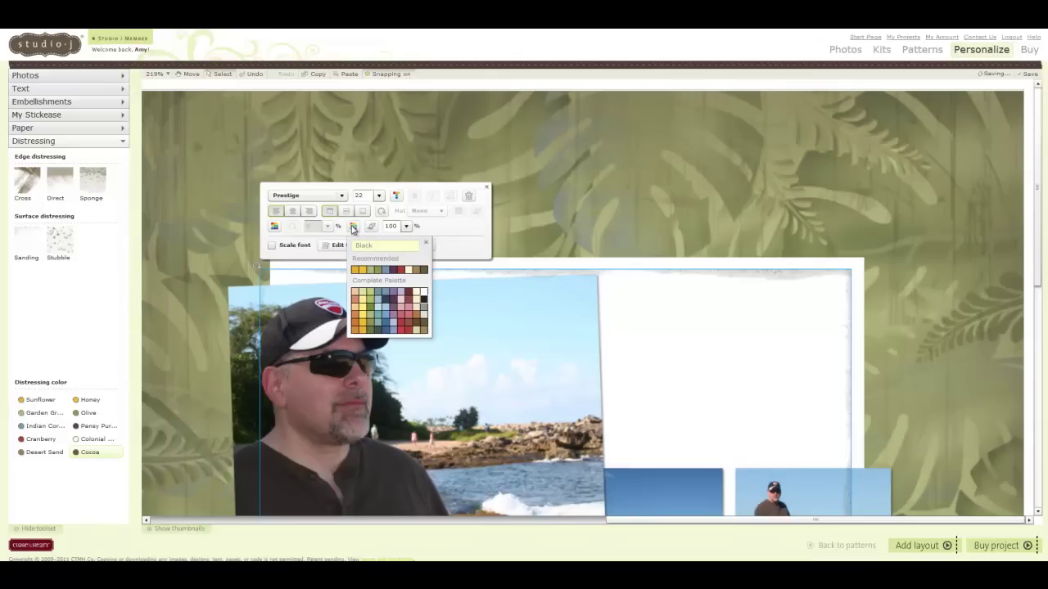
left_click(425, 271)
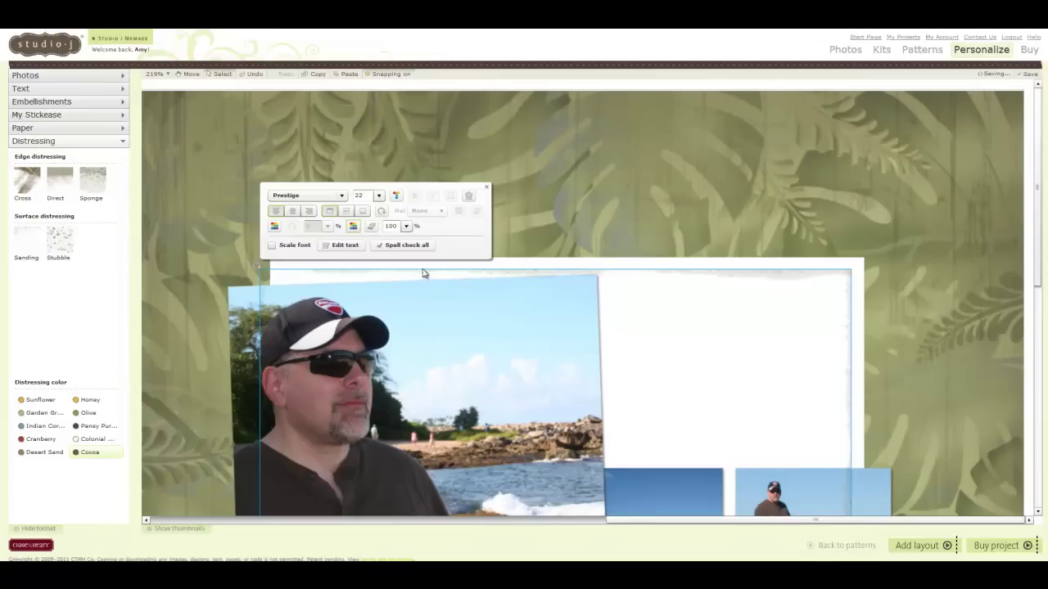
left_click(353, 226)
Step: Align the shadow area slightly past the white mat's upper right edges and send it backward behind the mat
mouse_move(765, 278)
left_mouse_down()
mouse_move(794, 276)
mouse_move(781, 270)
left_mouse_up()
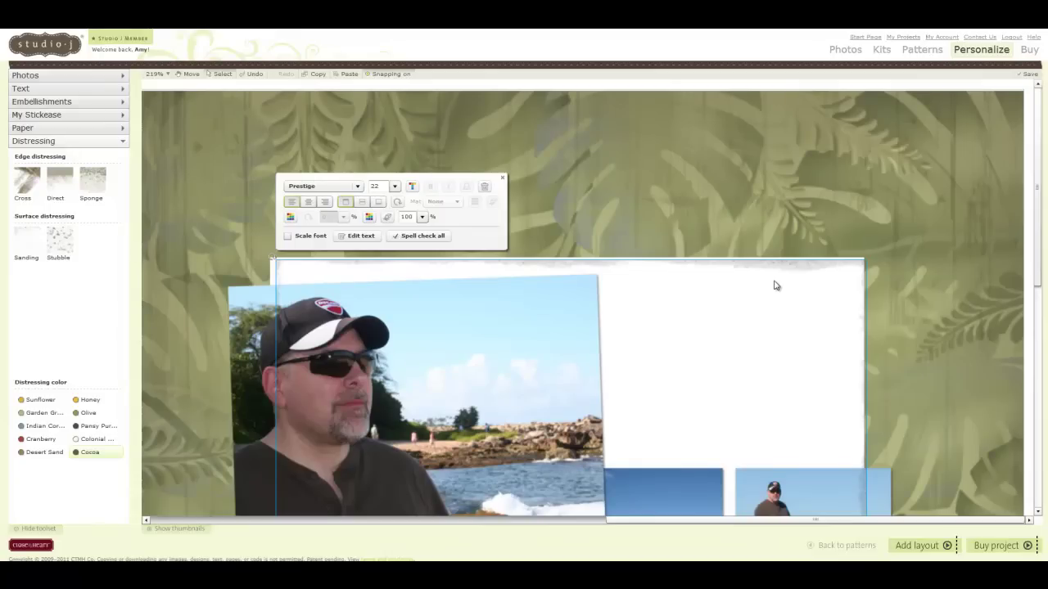
right_click(775, 267)
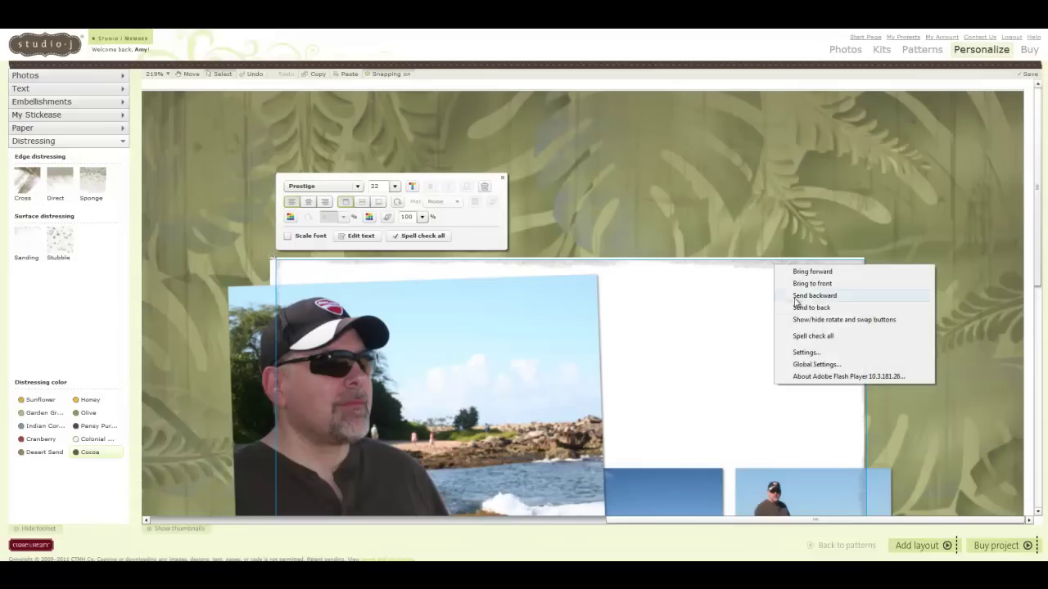
left_click(815, 295)
right_click(781, 264)
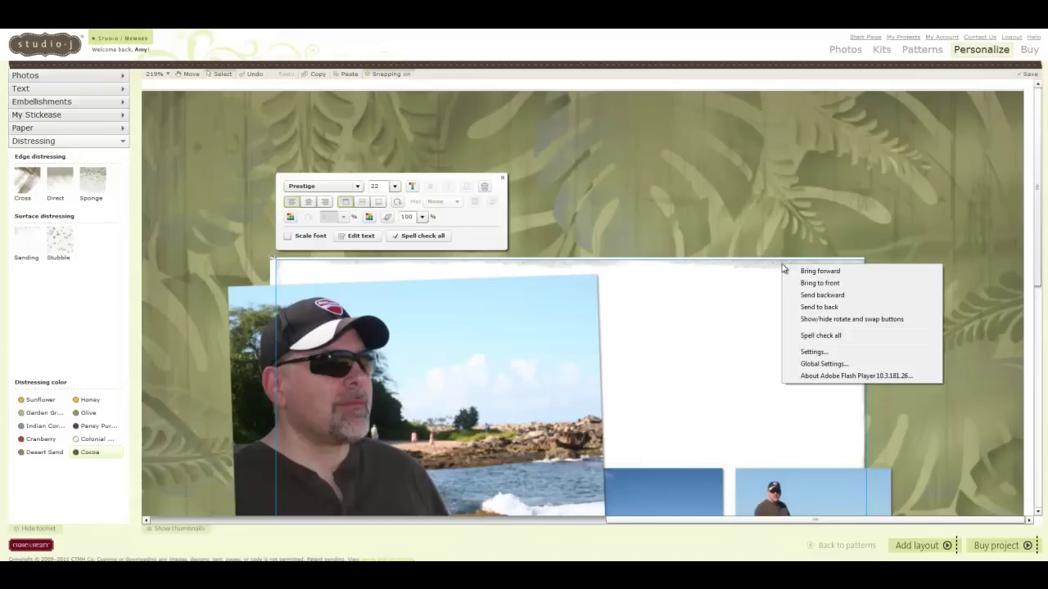
left_click(811, 296)
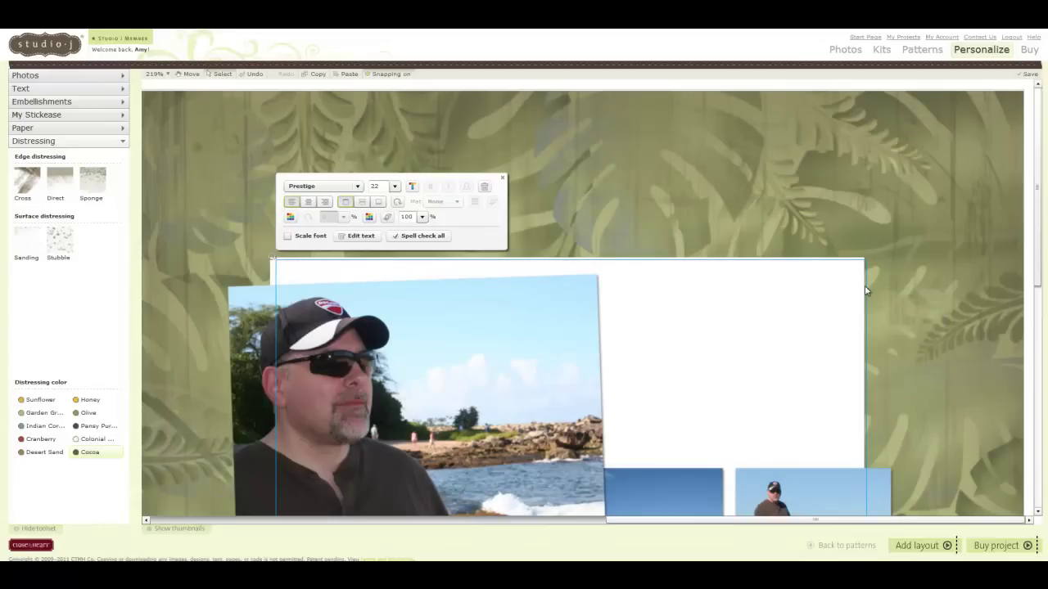
Step: Inspect the shadow along the right and bottom edges of the second page's white mat at 400% zoom, then return to 100%
left_click(170, 75)
left_click_drag(178, 80, 175, 43)
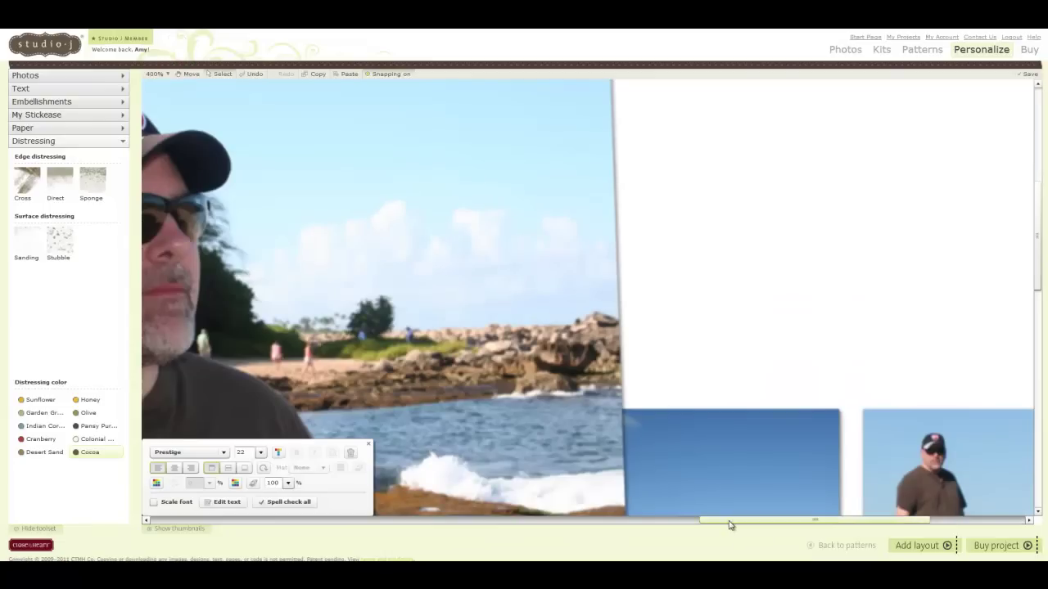
left_click_drag(729, 524, 811, 529)
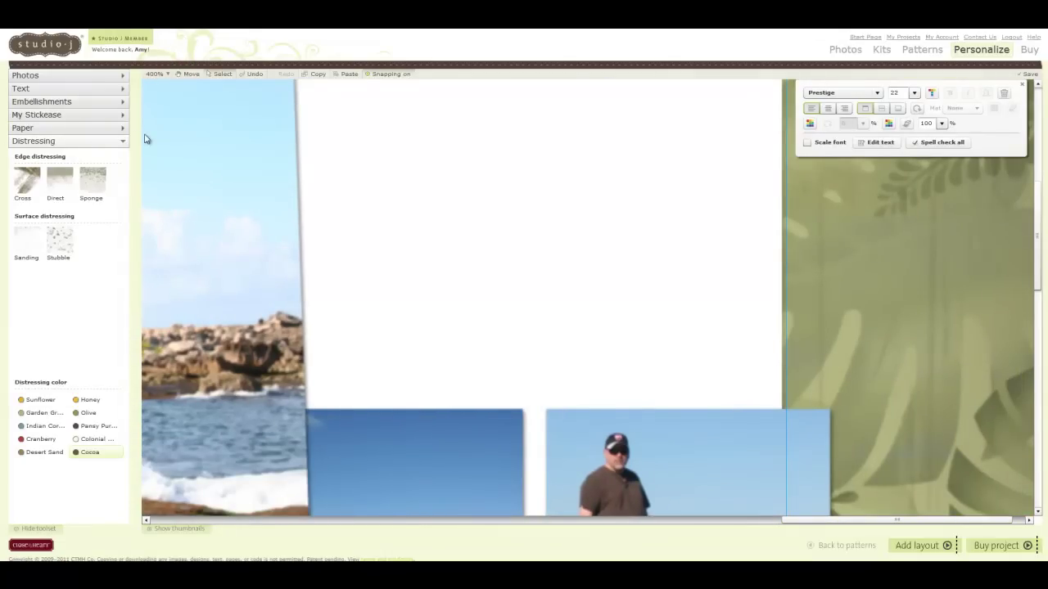
left_click(197, 158)
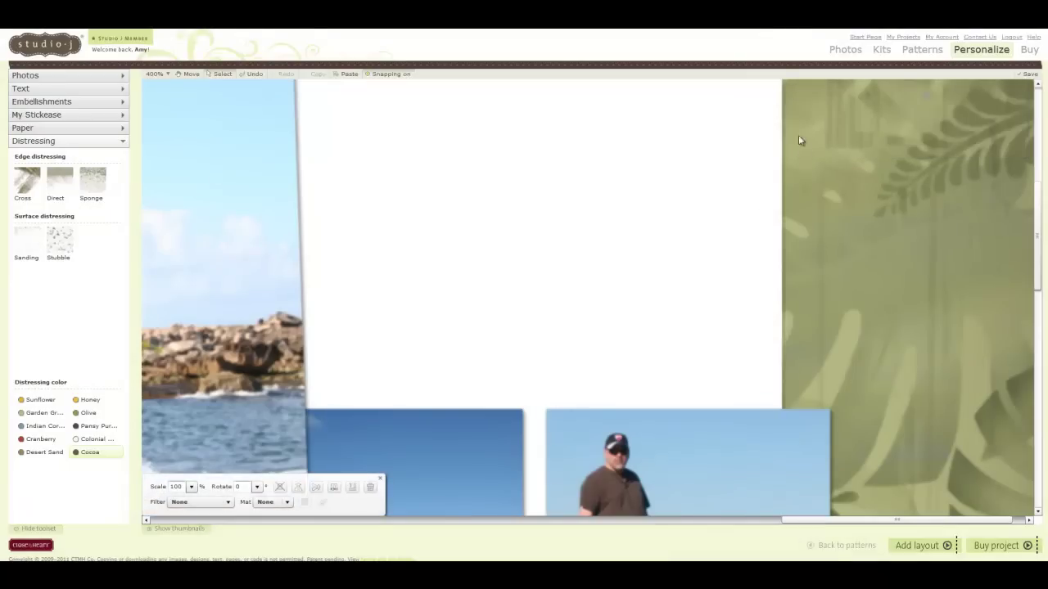
left_click_drag(1036, 267, 1034, 232)
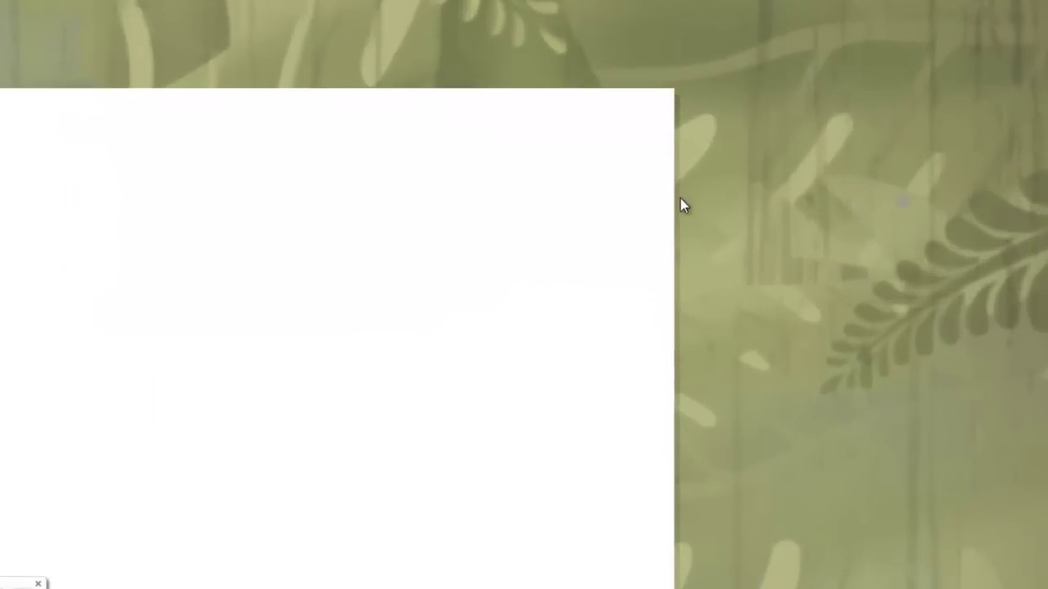
scroll(1041, 481, "down", 10)
scroll(1041, 487, "down", 2)
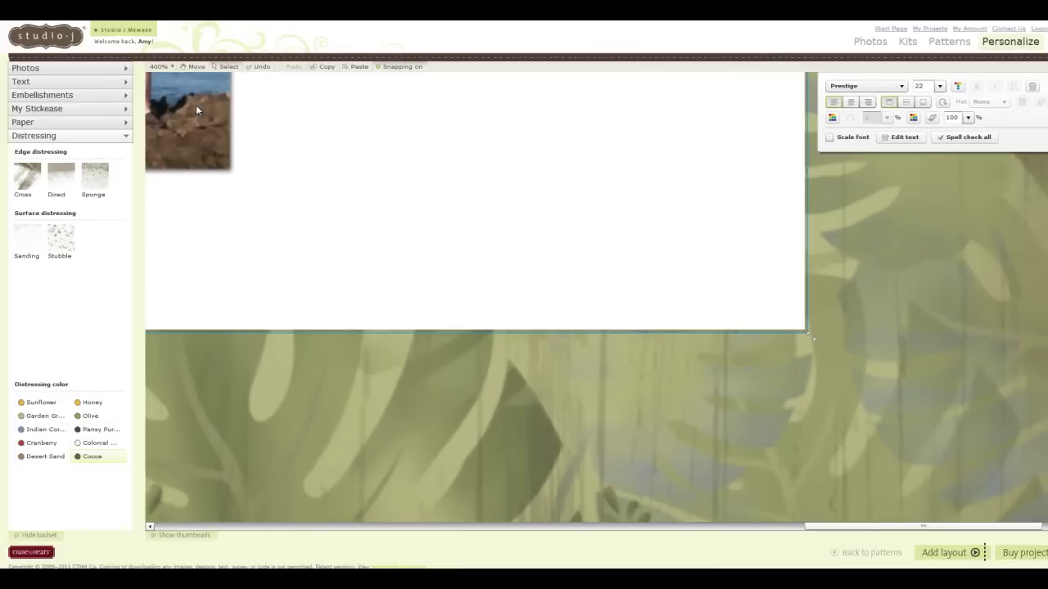
left_click(195, 104)
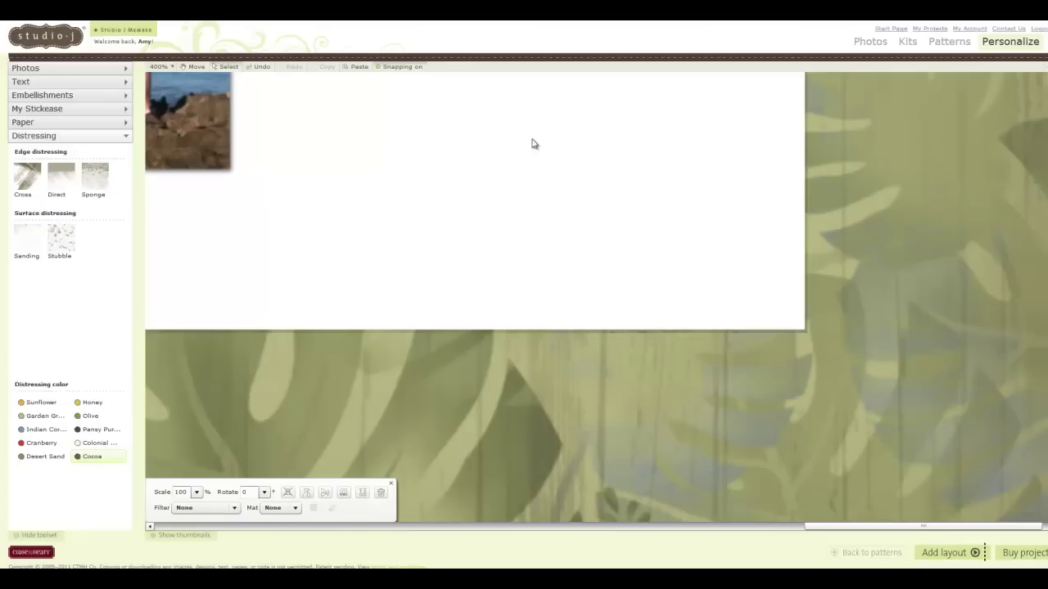
left_click(174, 69)
left_click(183, 133)
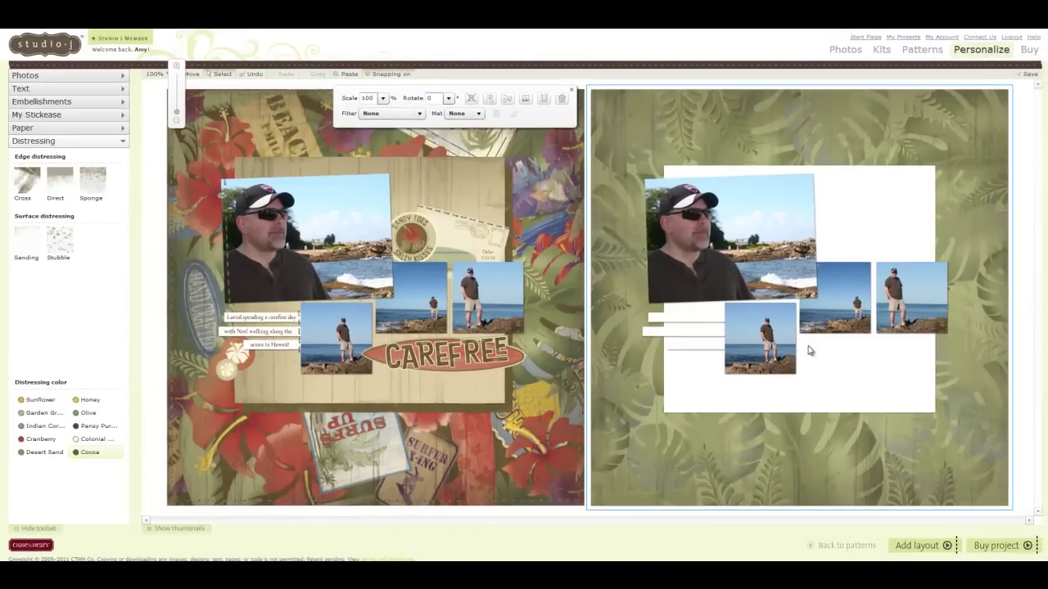
left_click(1030, 399)
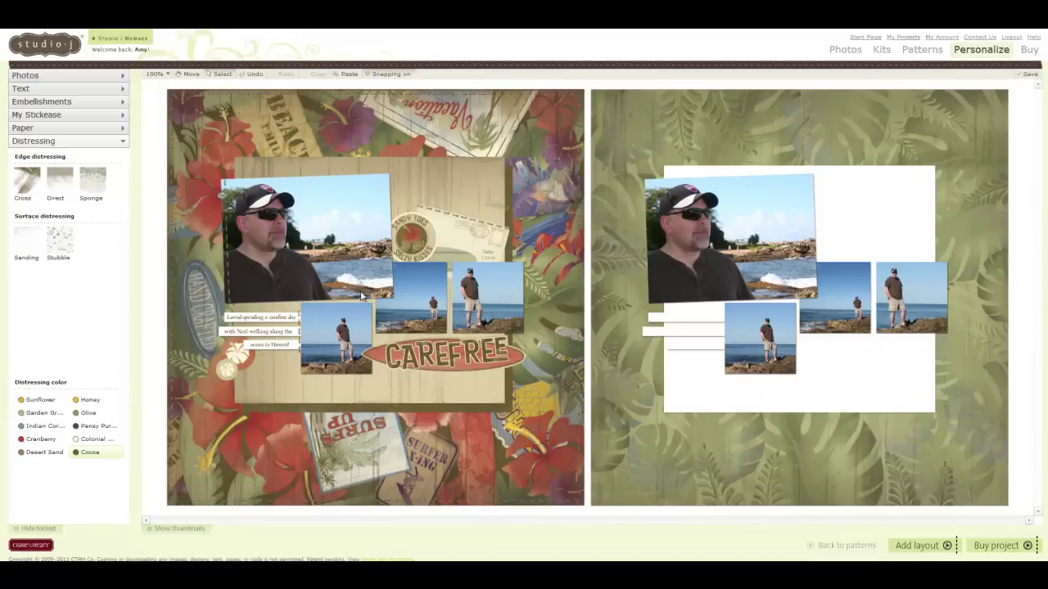
Step: Examine the journaling strip text box and the left-edge stitching on the first page by selecting each, then deselect
left_click(255, 321)
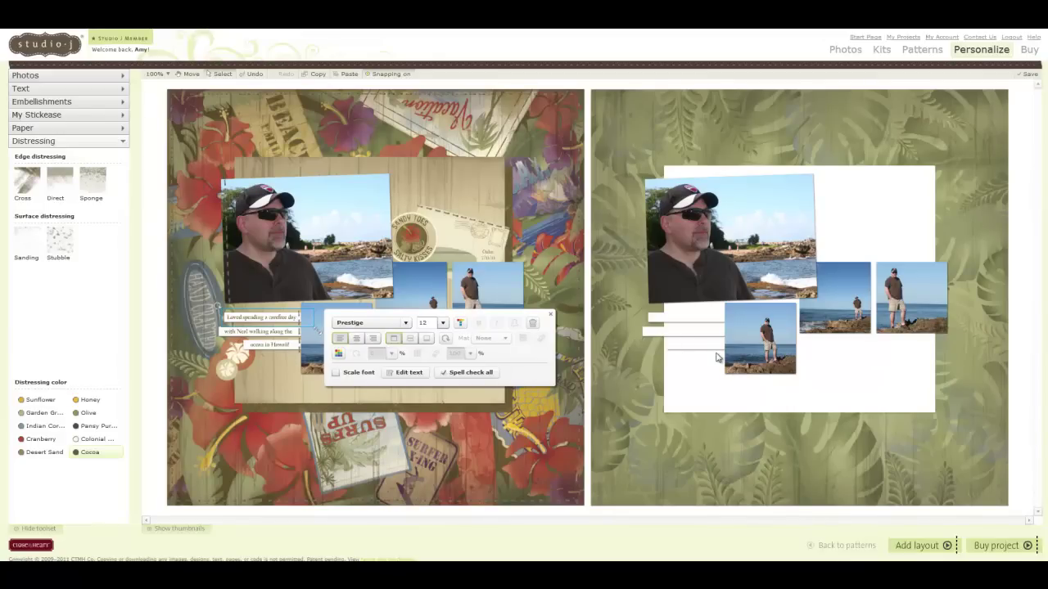
left_click(551, 315)
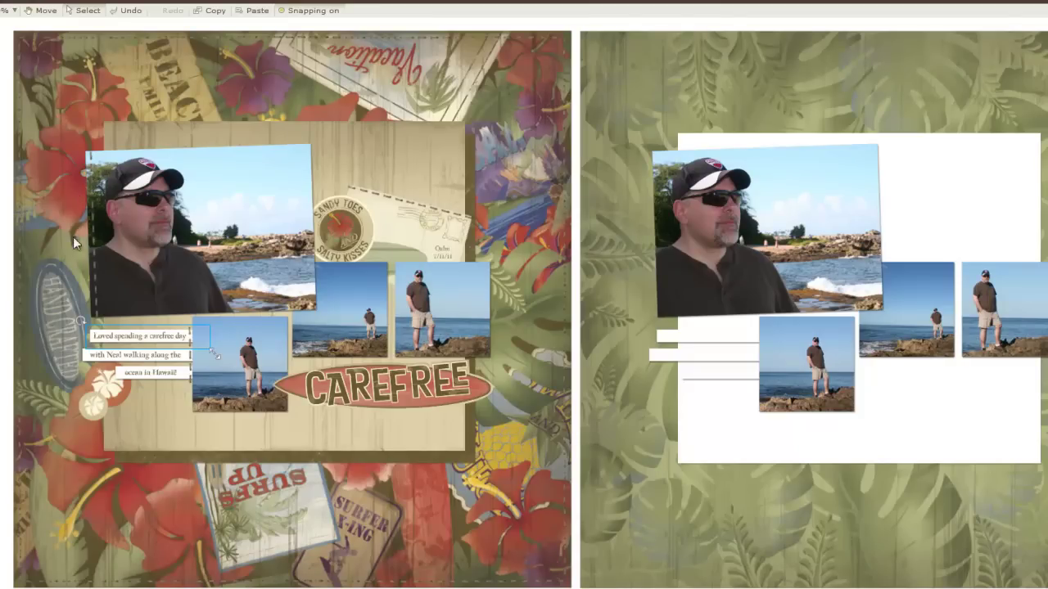
left_click(4, 229)
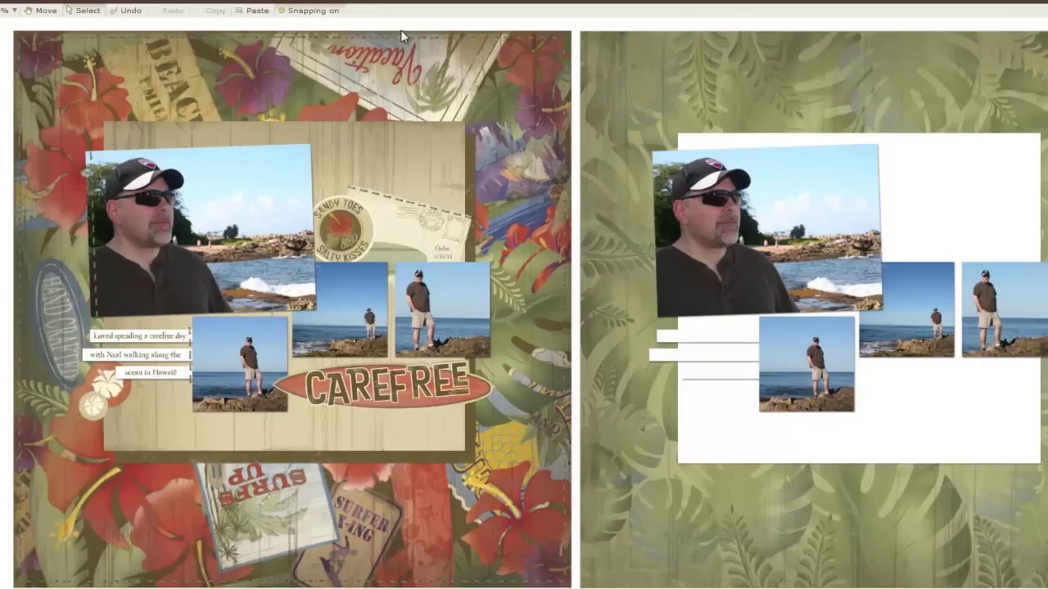
left_click(501, 583)
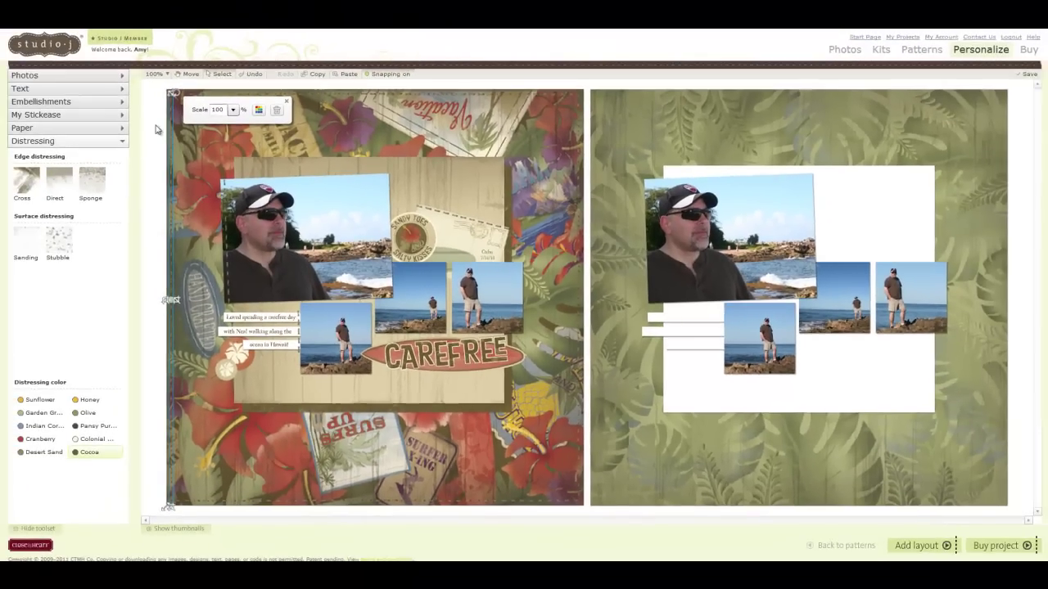
left_click(21, 90)
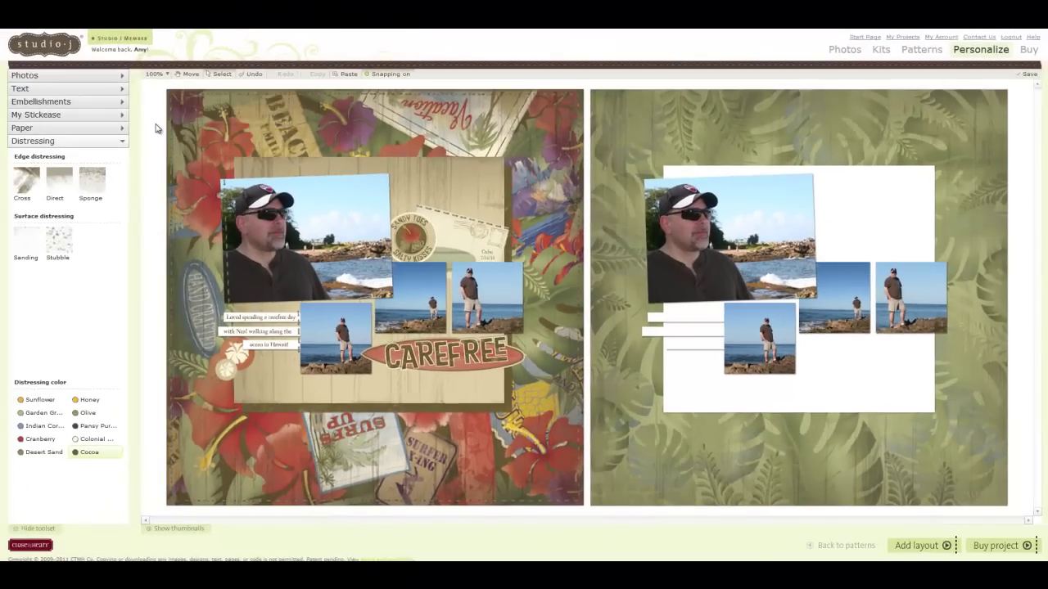